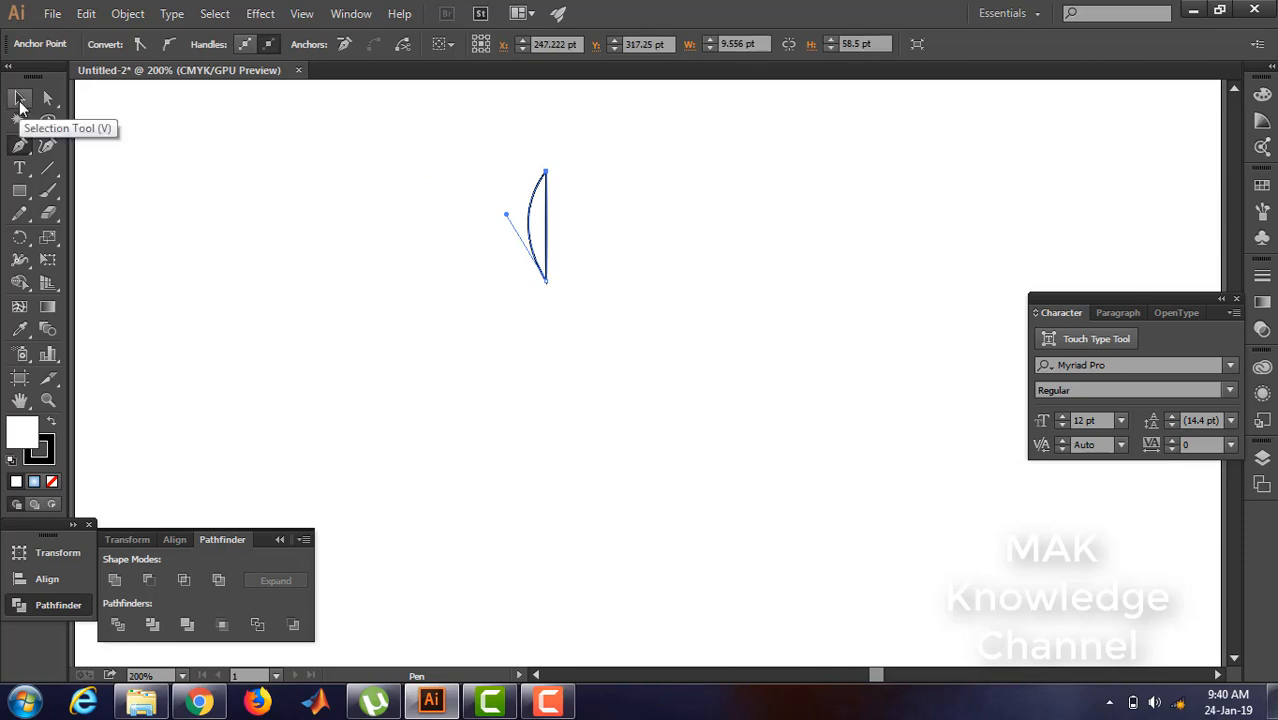
- Duplicate the half-petal shape, placing the copy level with the original and a short distance to its right
click(20, 102)
click(461, 292)
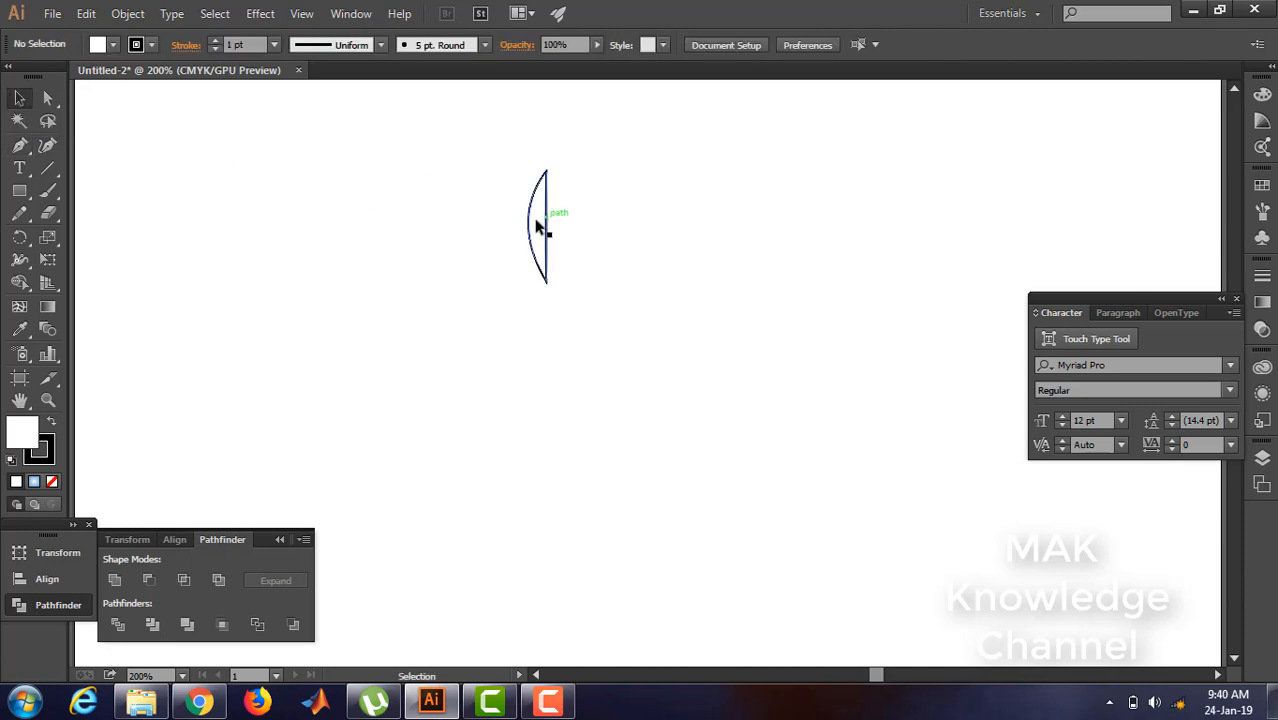
click(537, 226)
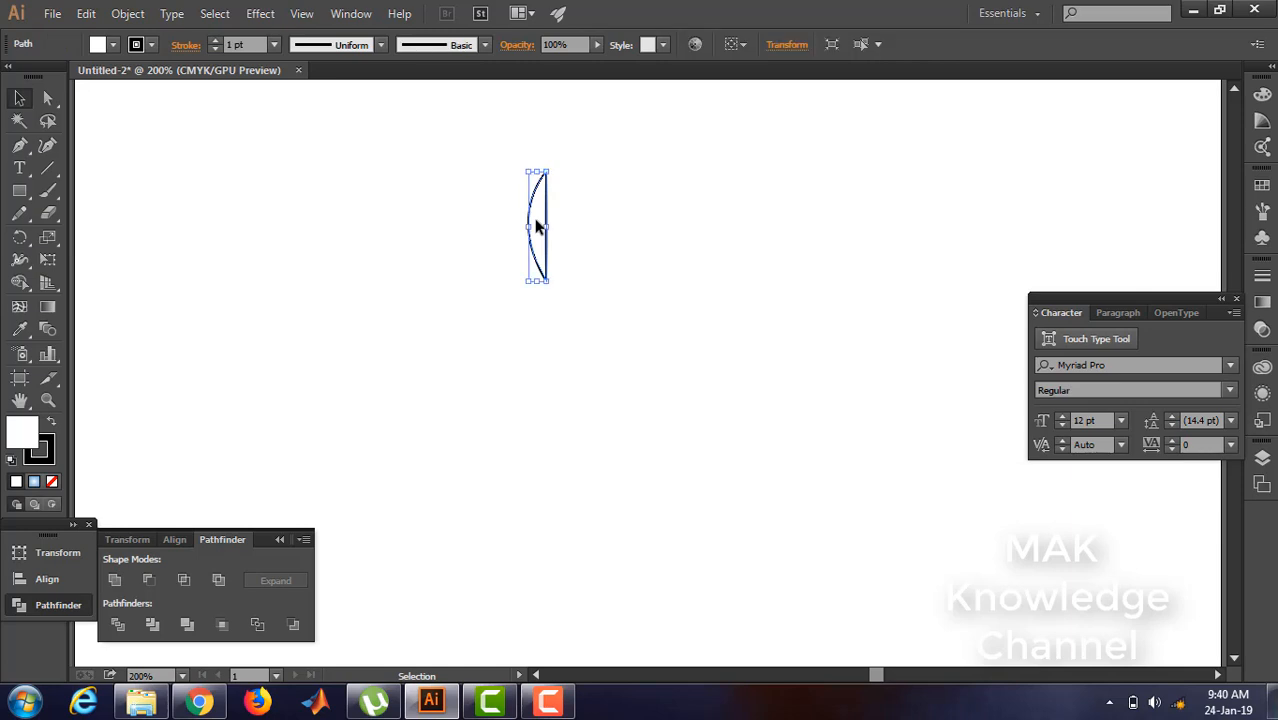
drag(537, 226, 673, 224)
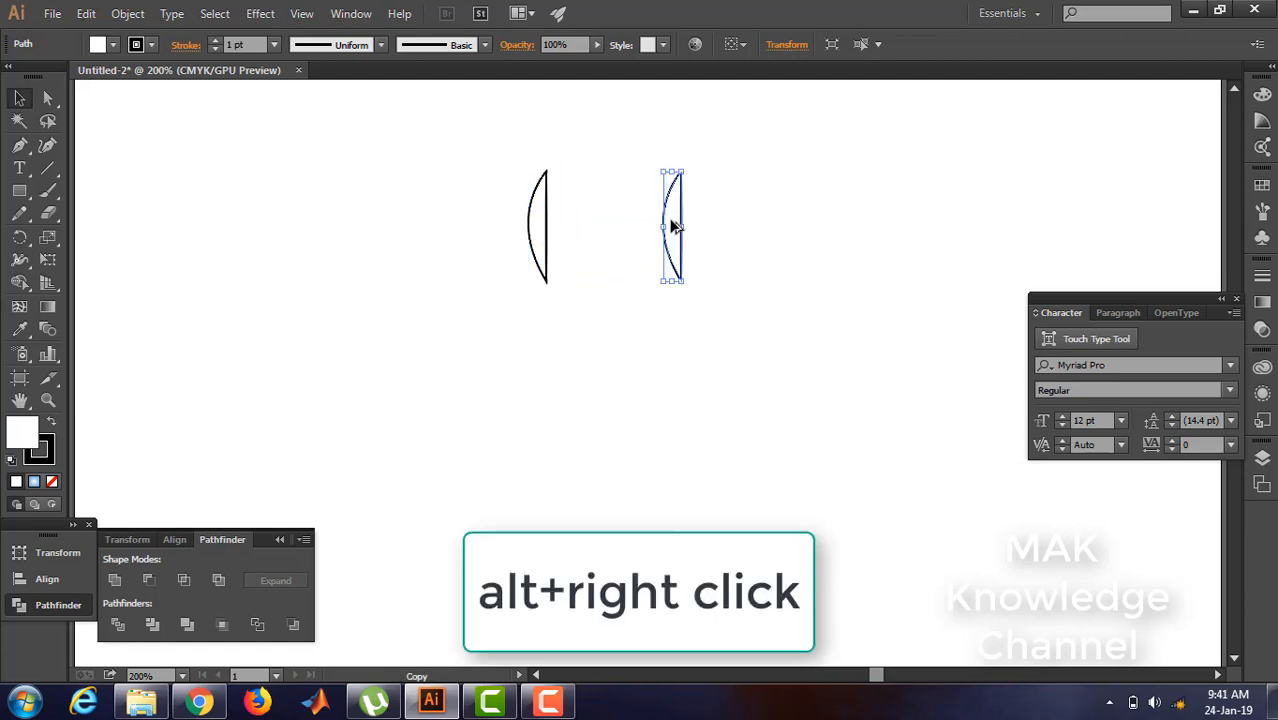
click(629, 338)
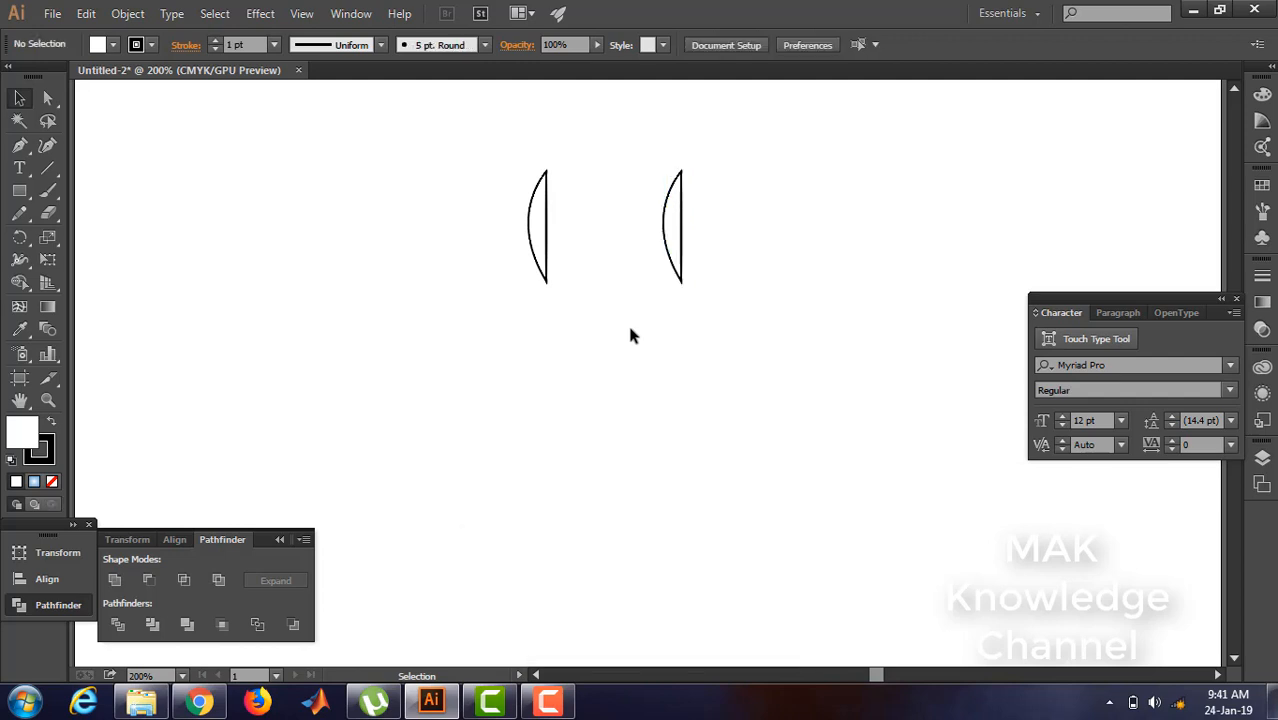
- Reflect the copied half across the vertical axis and move it against the original's straight edge to form a complete petal
right_click(675, 241)
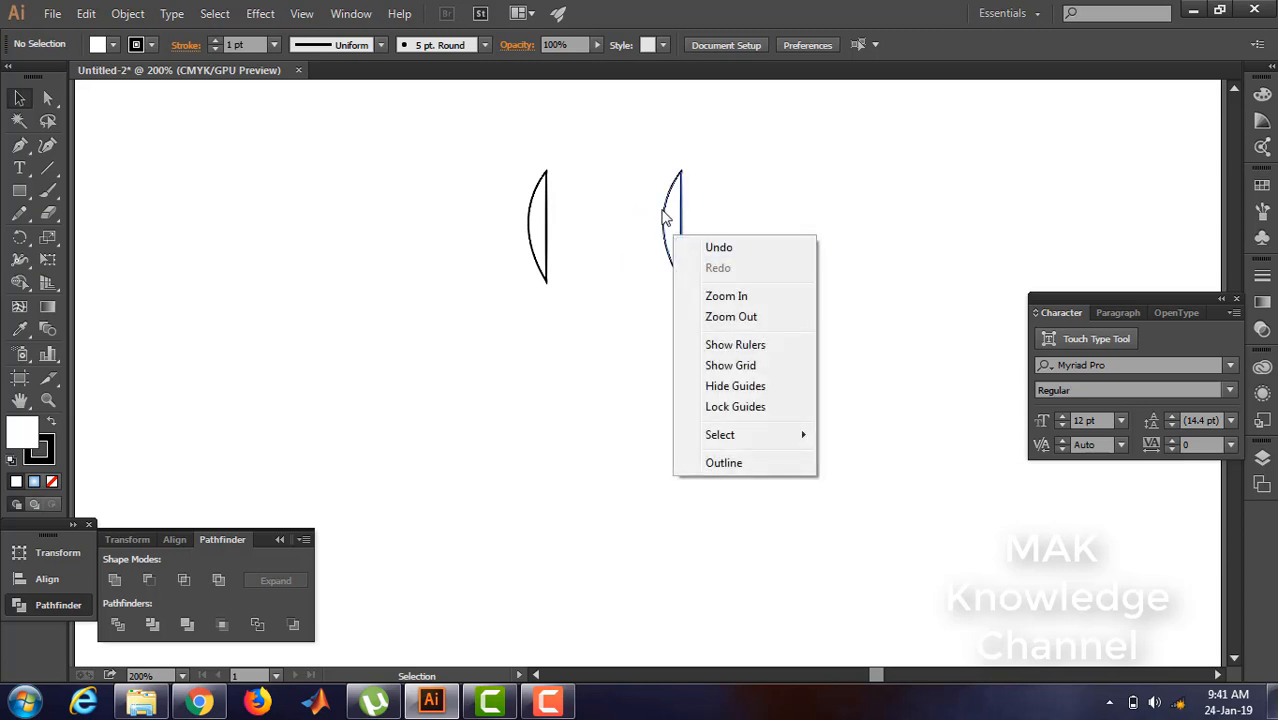
click(668, 218)
click(667, 215)
right_click(665, 210)
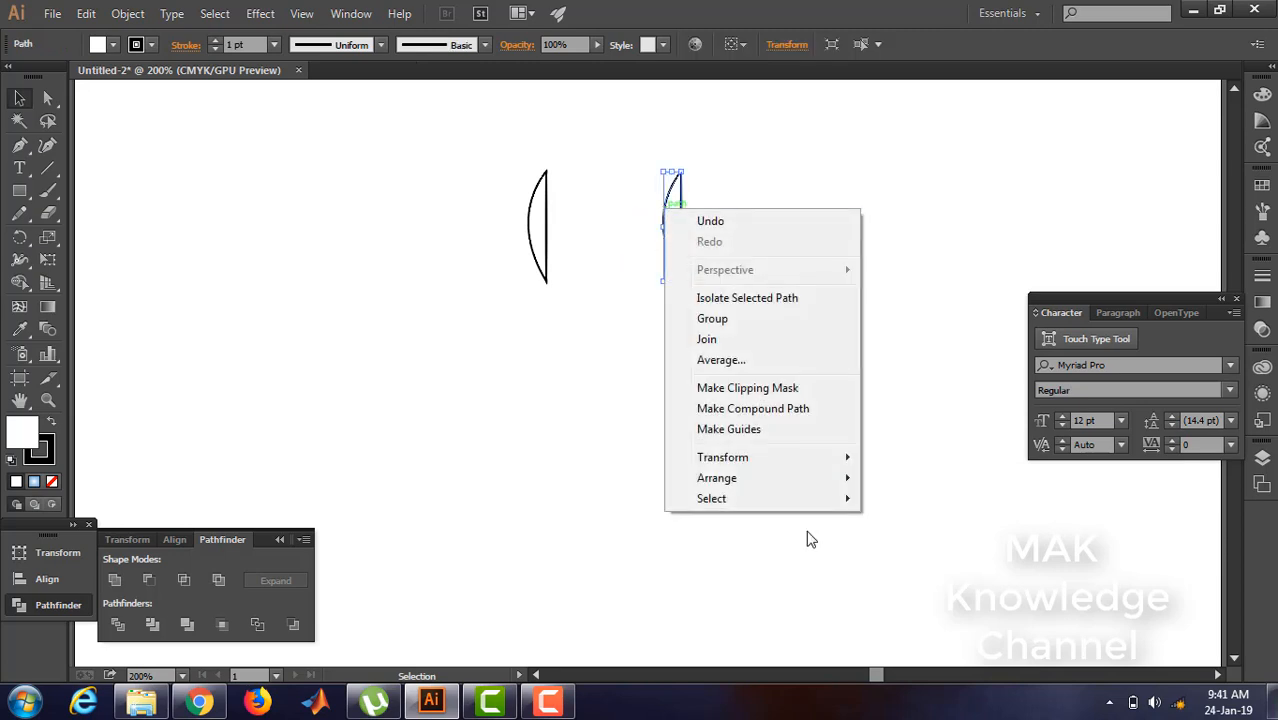
mouse_move(812, 461)
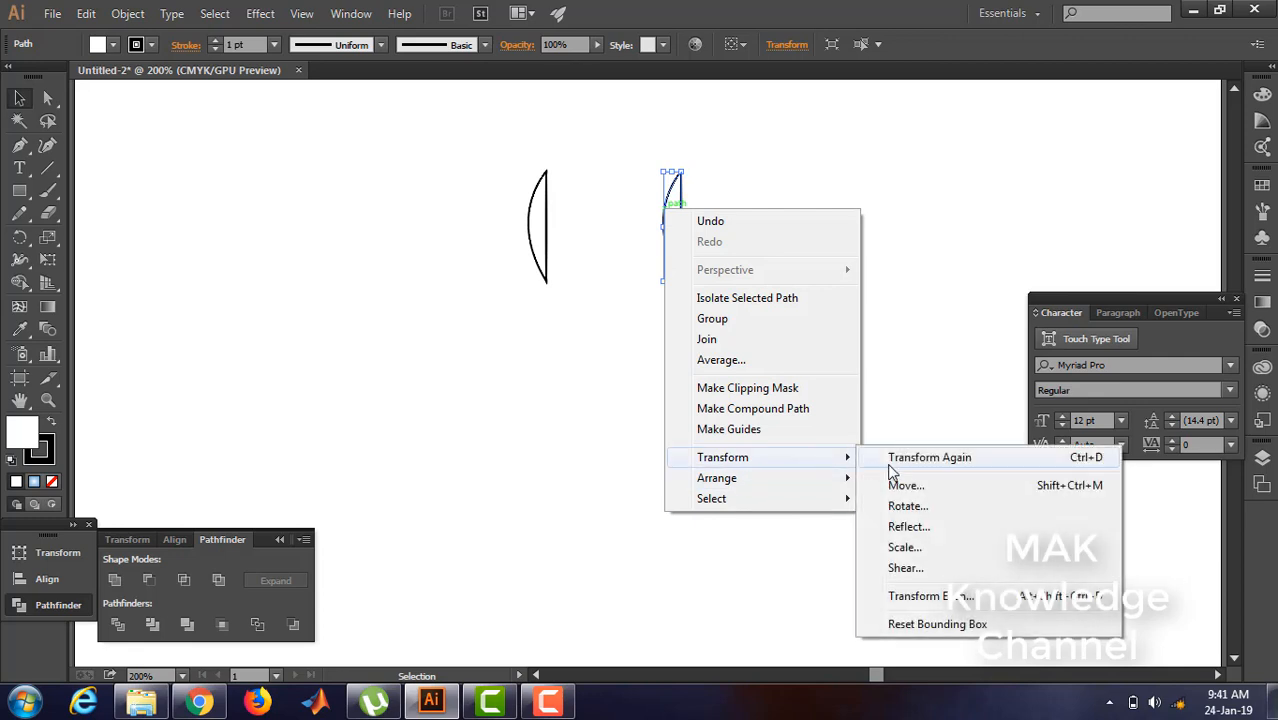
click(908, 527)
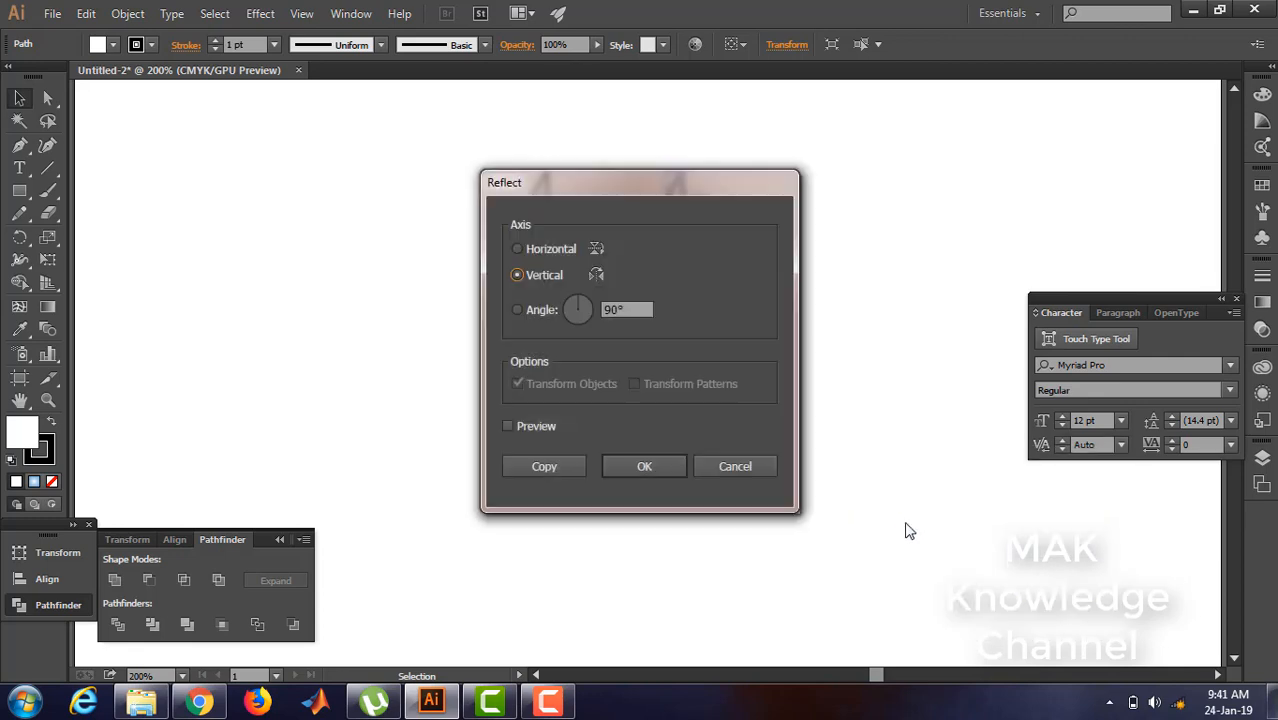
click(650, 463)
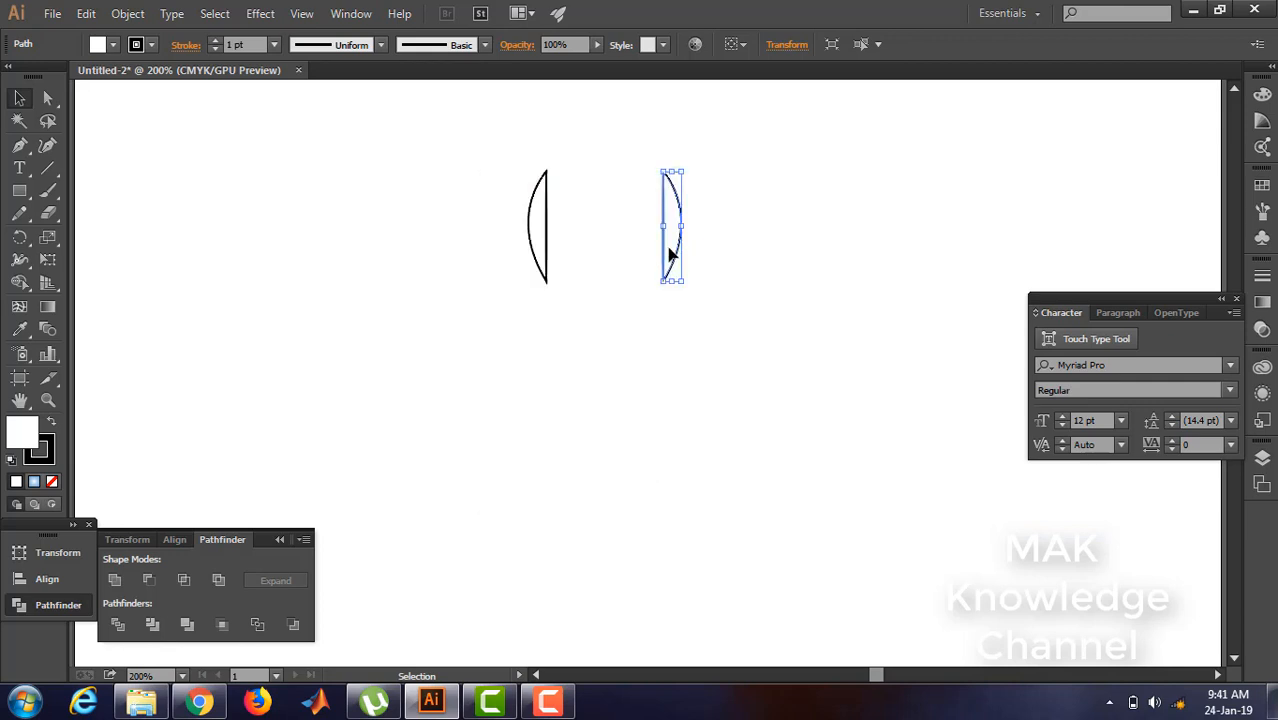
drag(672, 256, 553, 256)
click(502, 348)
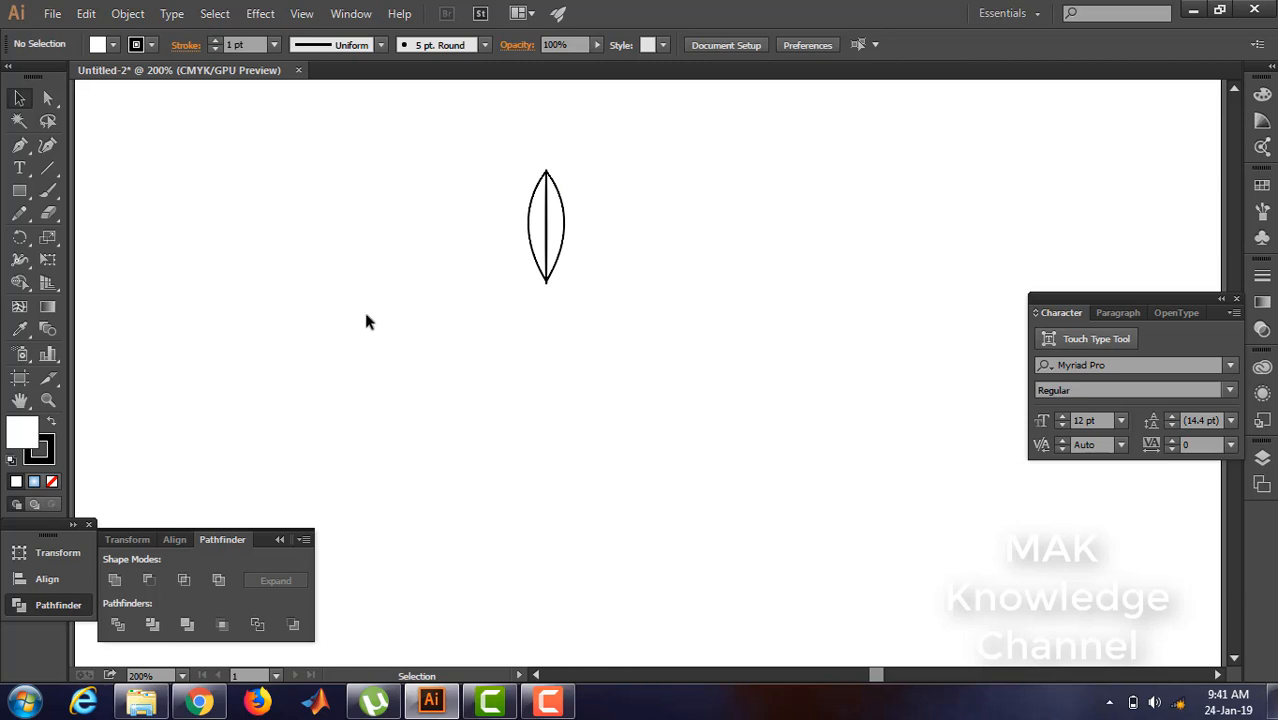
- Fill both halves of the petal with the yellow swatch
click(540, 222)
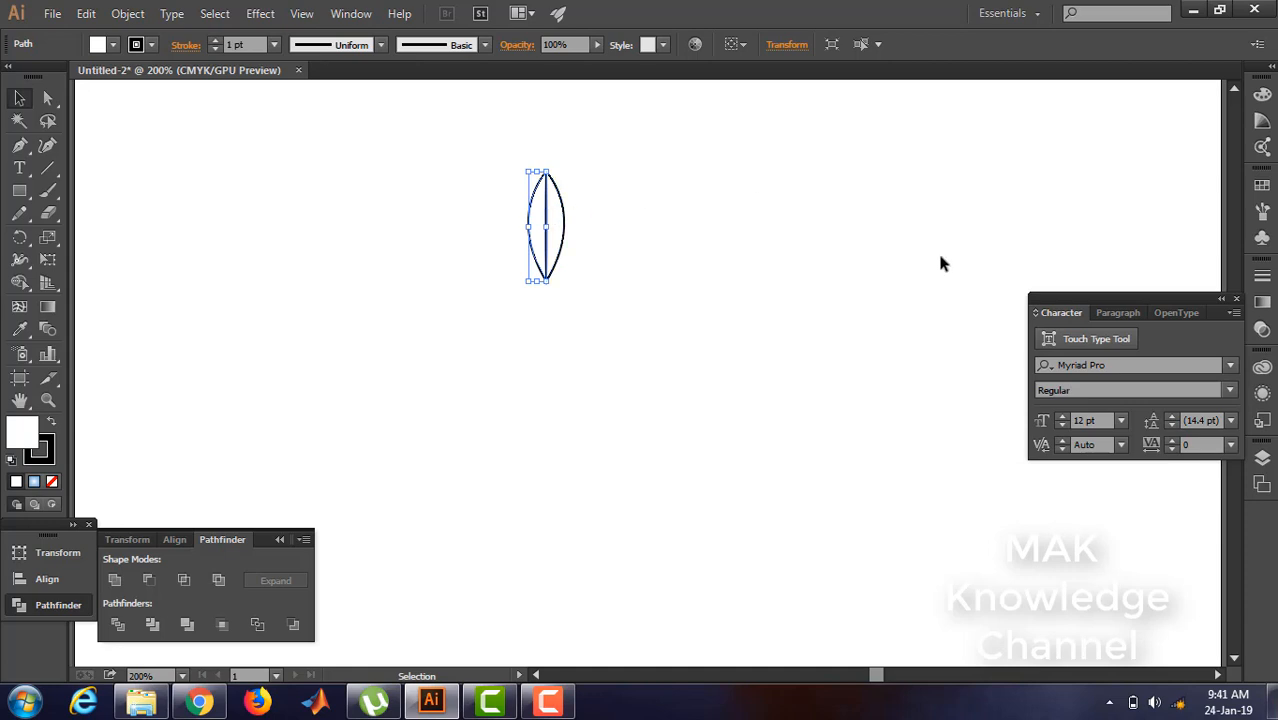
click(1263, 187)
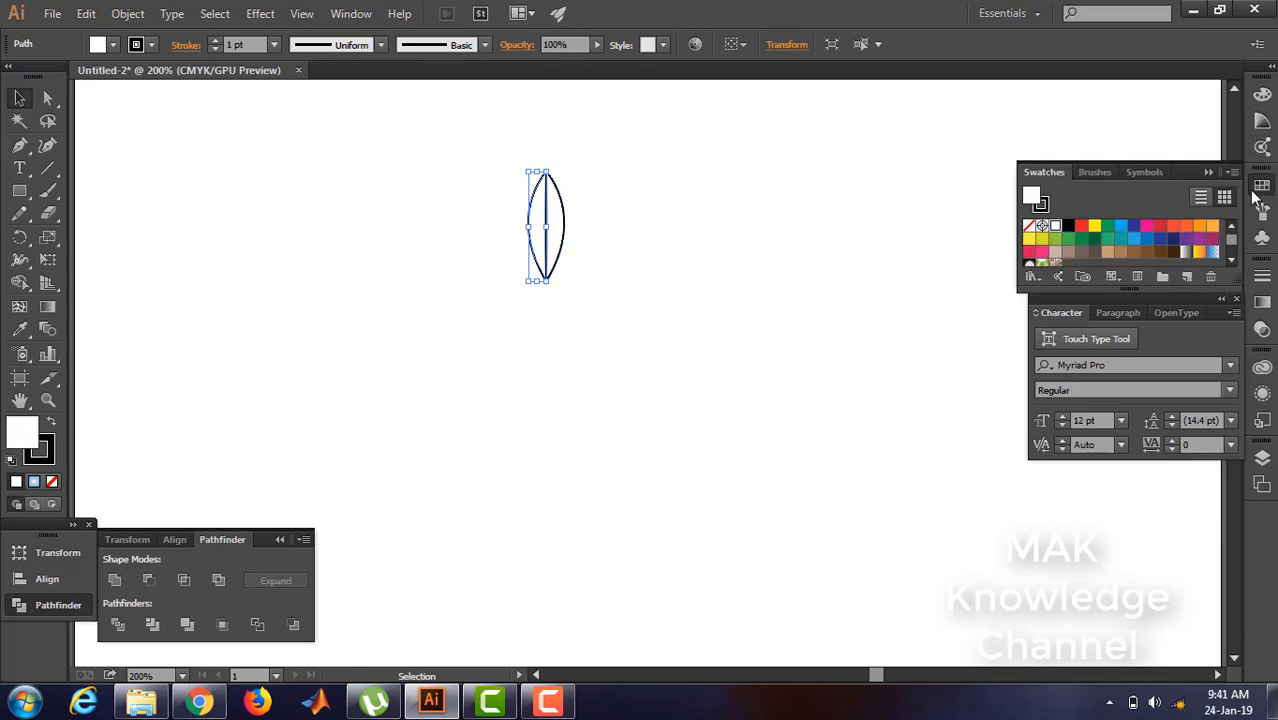
click(1094, 226)
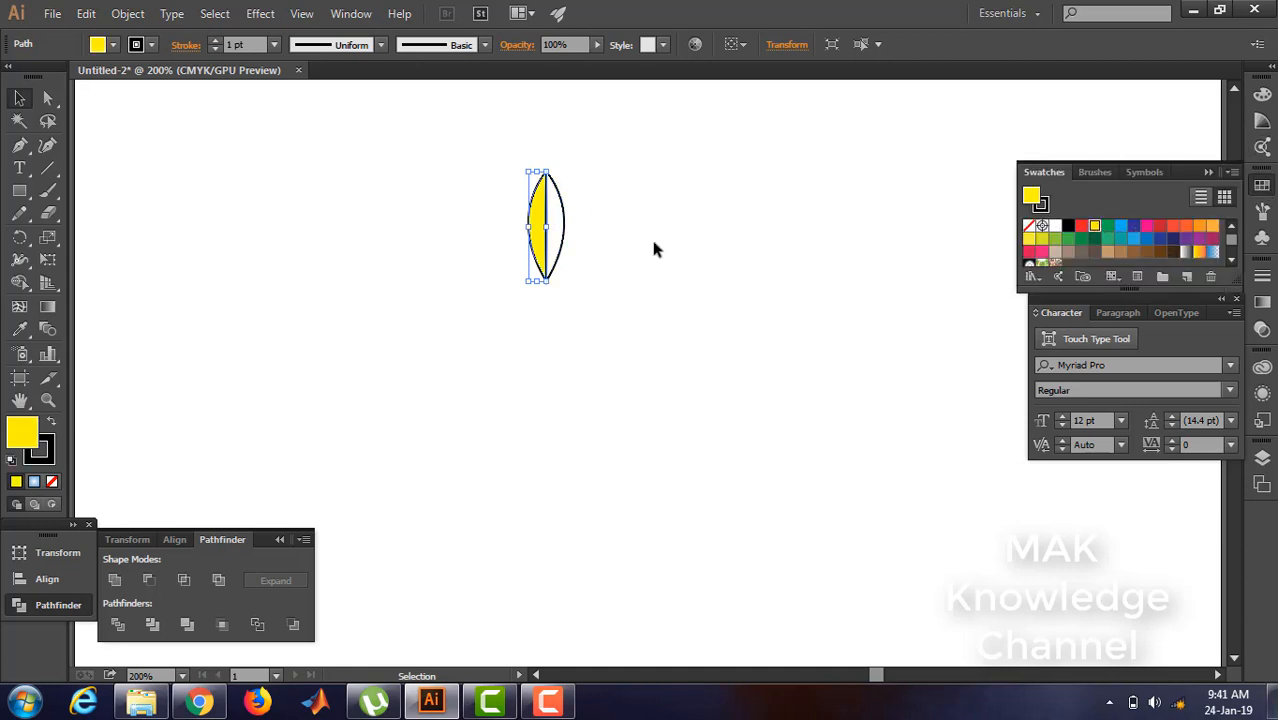
click(558, 205)
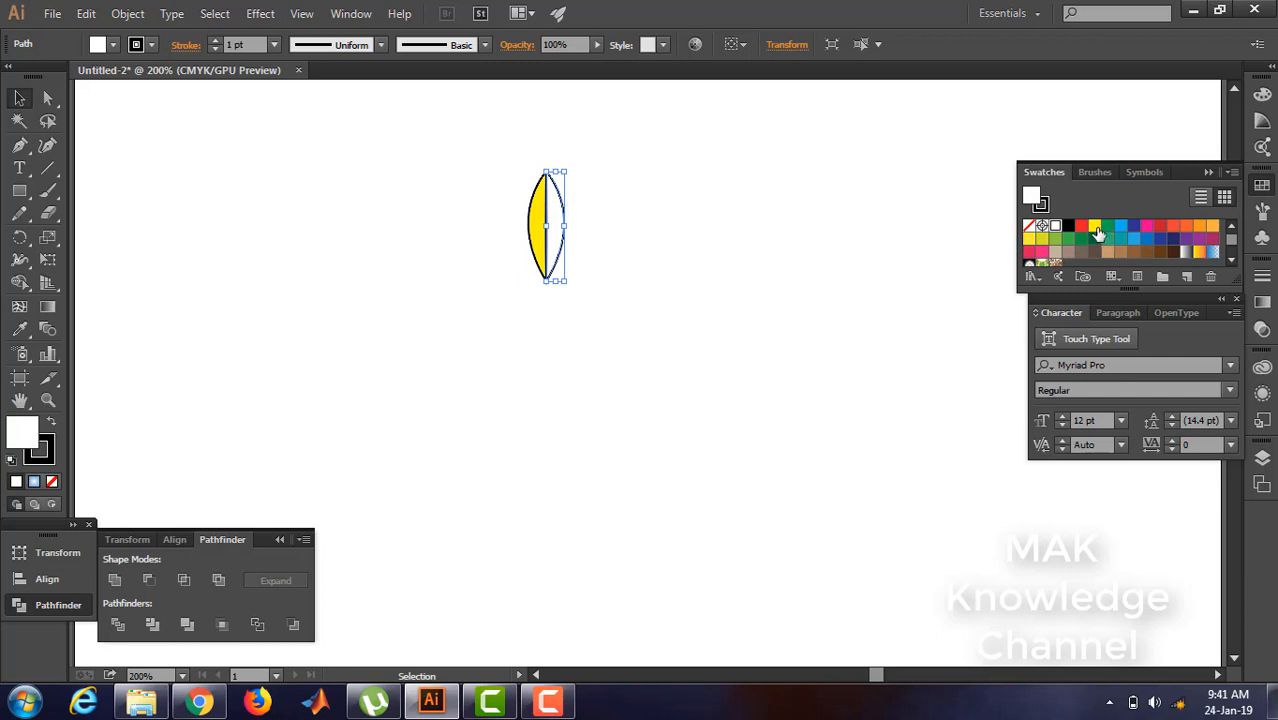
click(1095, 227)
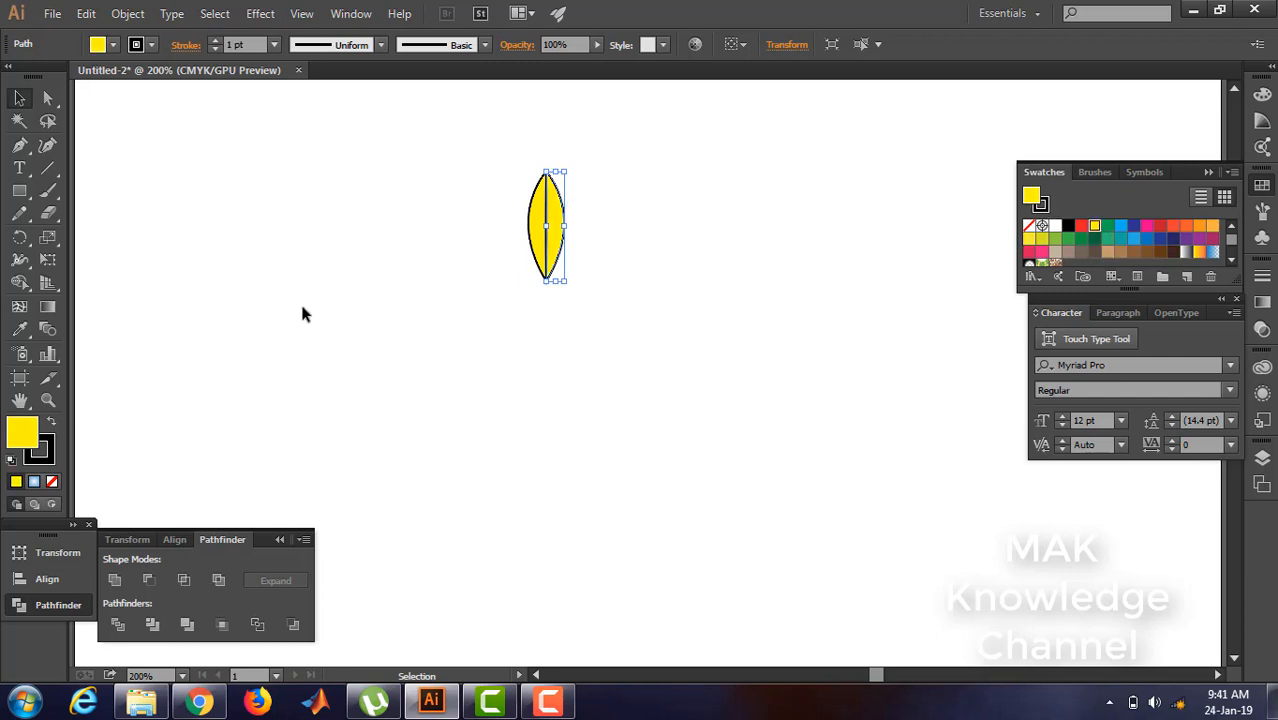
- Merge the two petal halves into one expanded compound shape and remove its stroke
drag(474, 148, 615, 338)
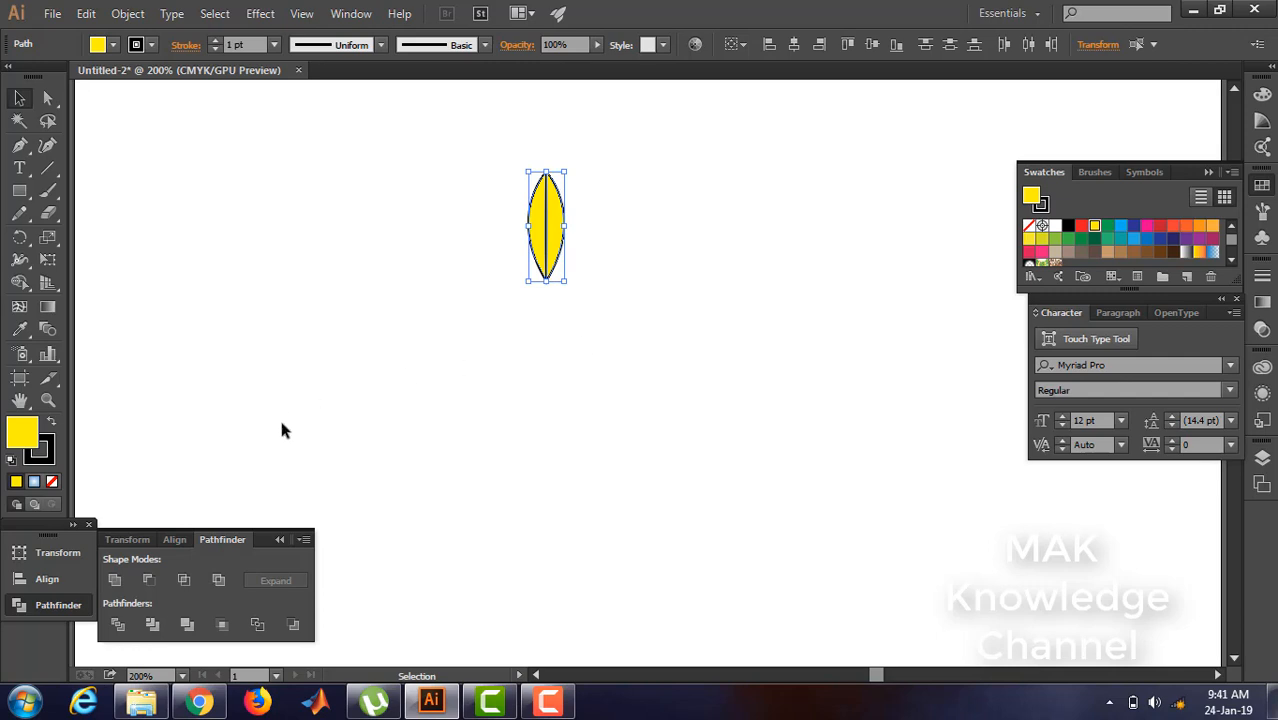
click(304, 541)
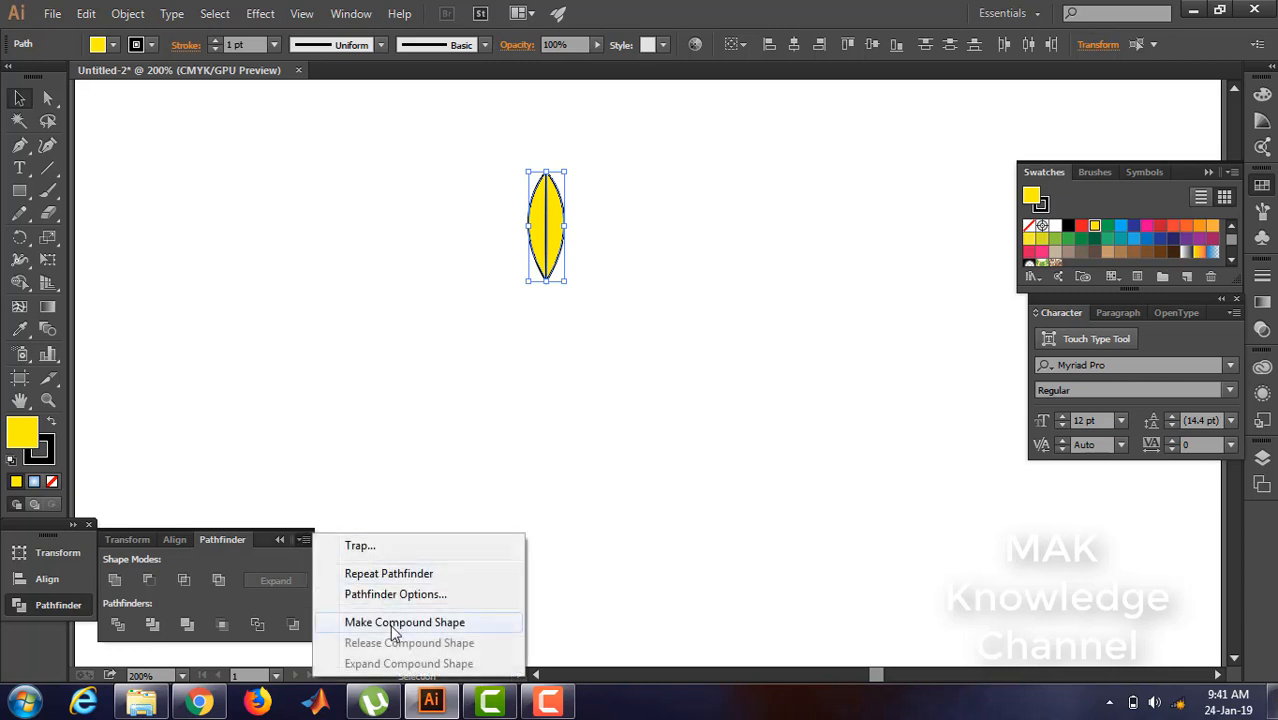
click(455, 624)
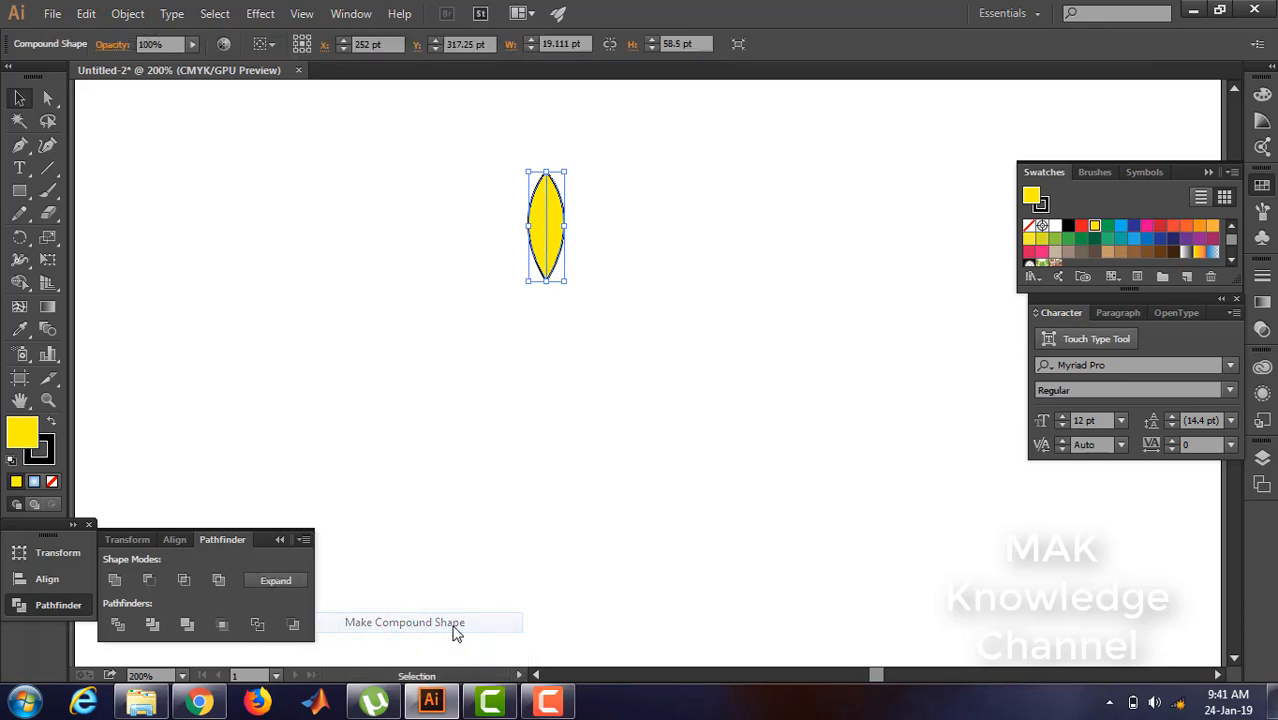
click(274, 581)
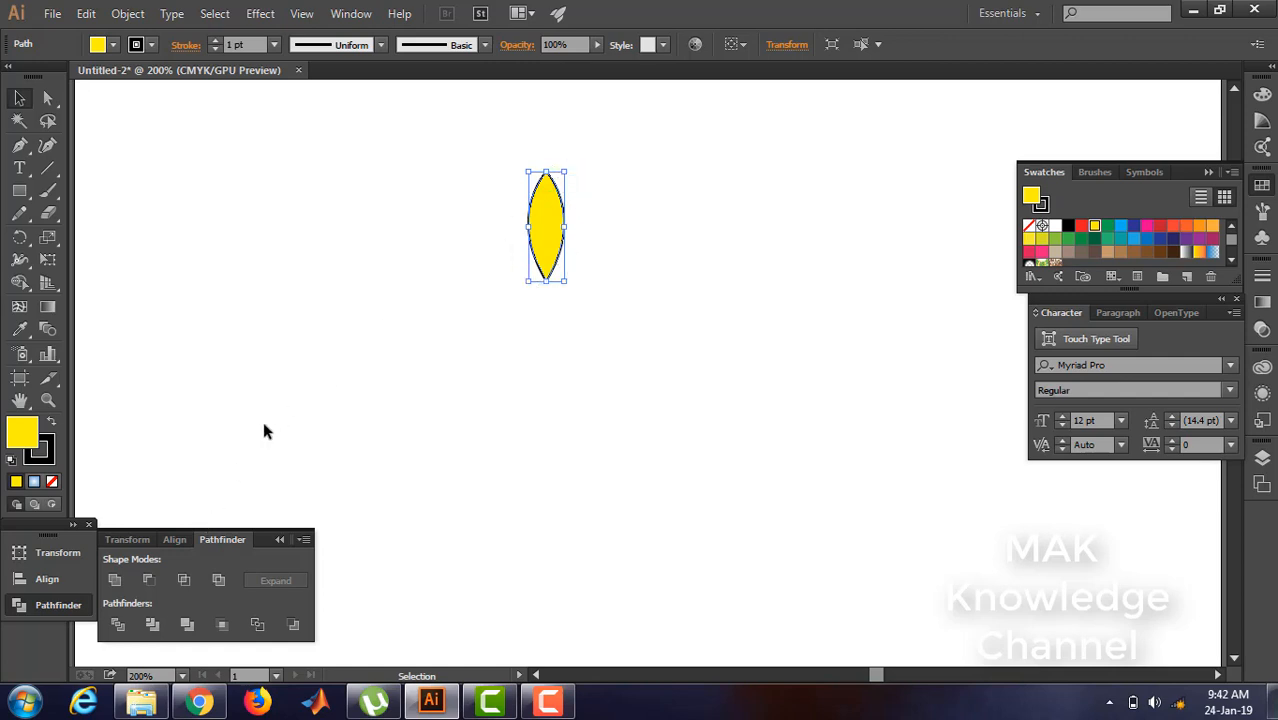
click(45, 452)
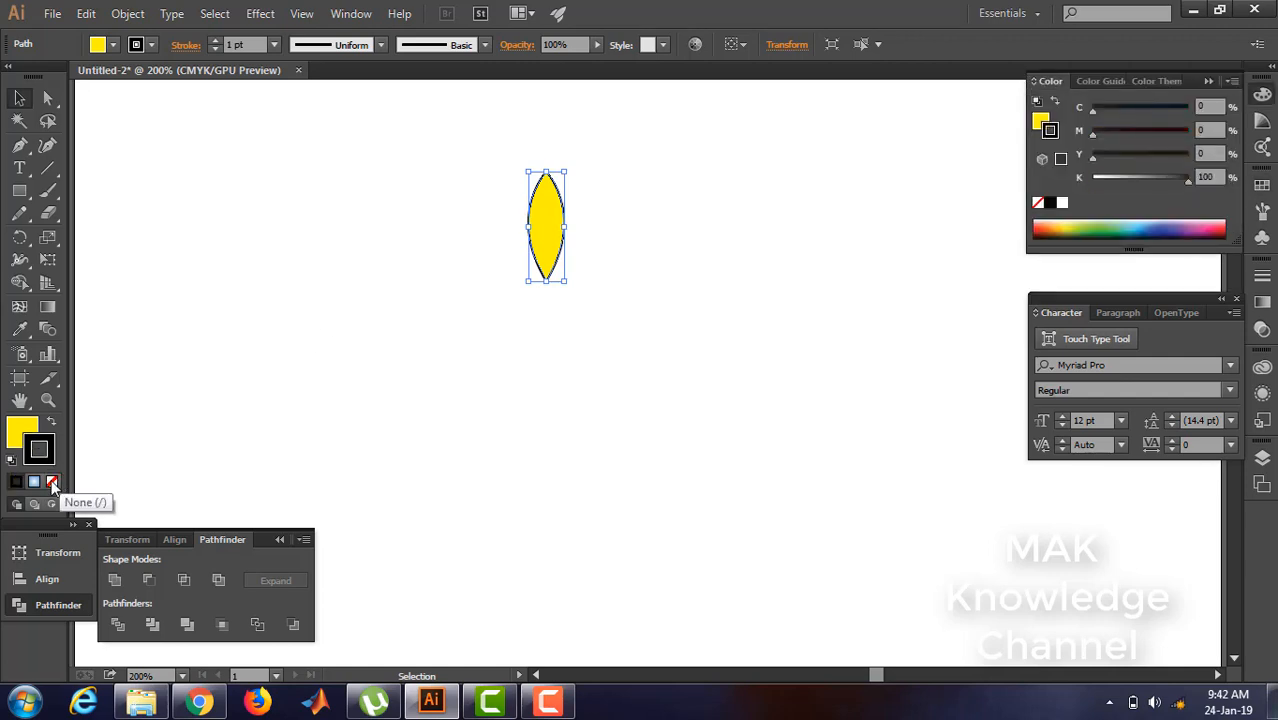
click(53, 483)
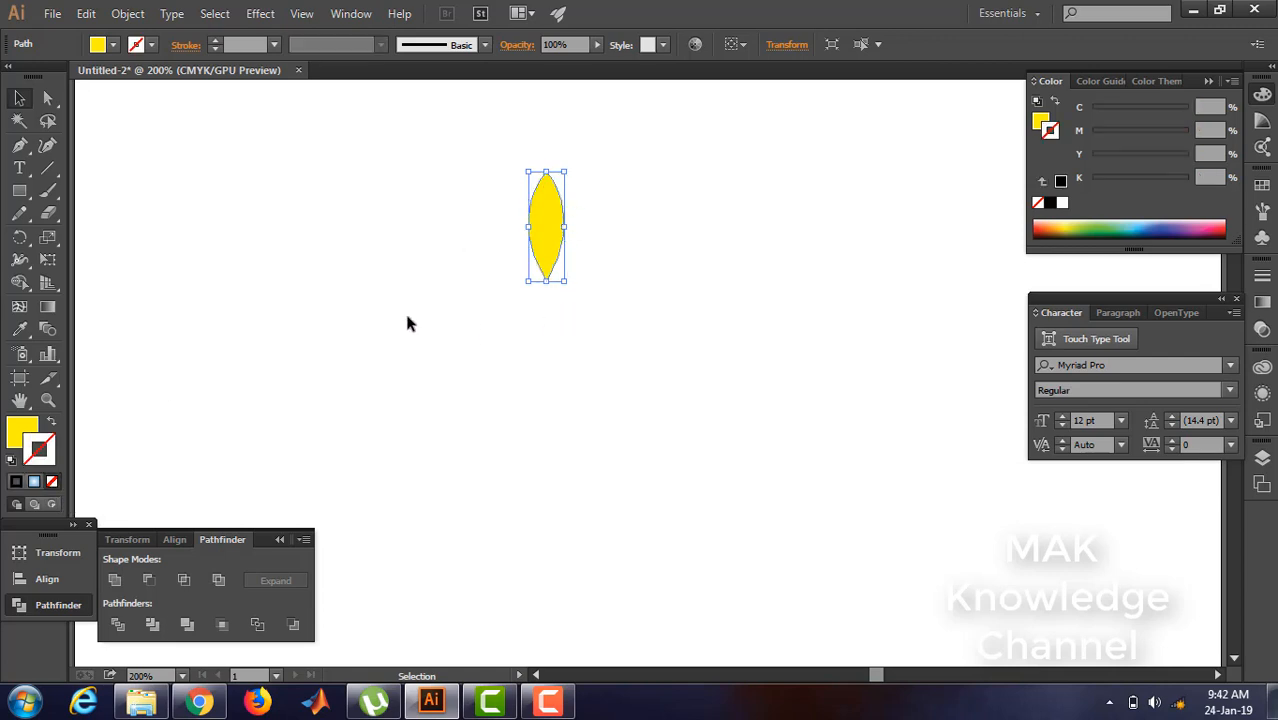
- Rotate a copy of the petal about a point just below its lower tip, repeating until eight evenly spaced petals form a flower
click(19, 240)
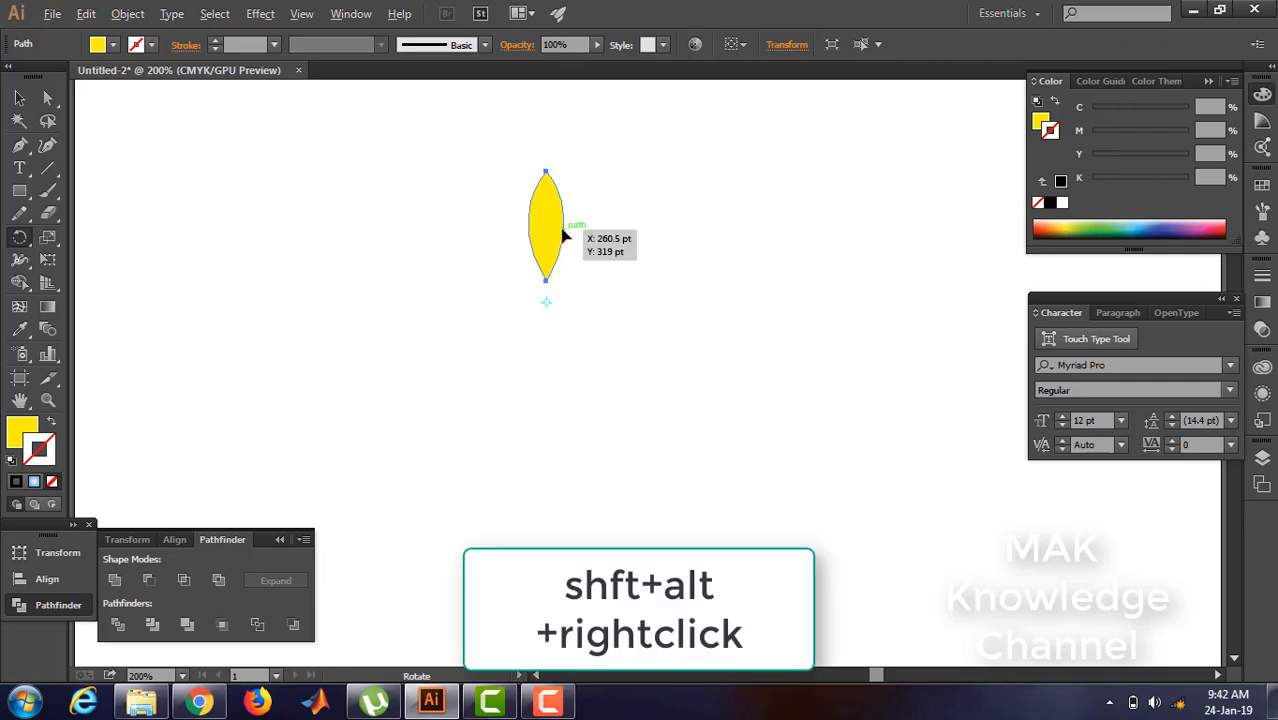
drag(562, 235, 610, 262)
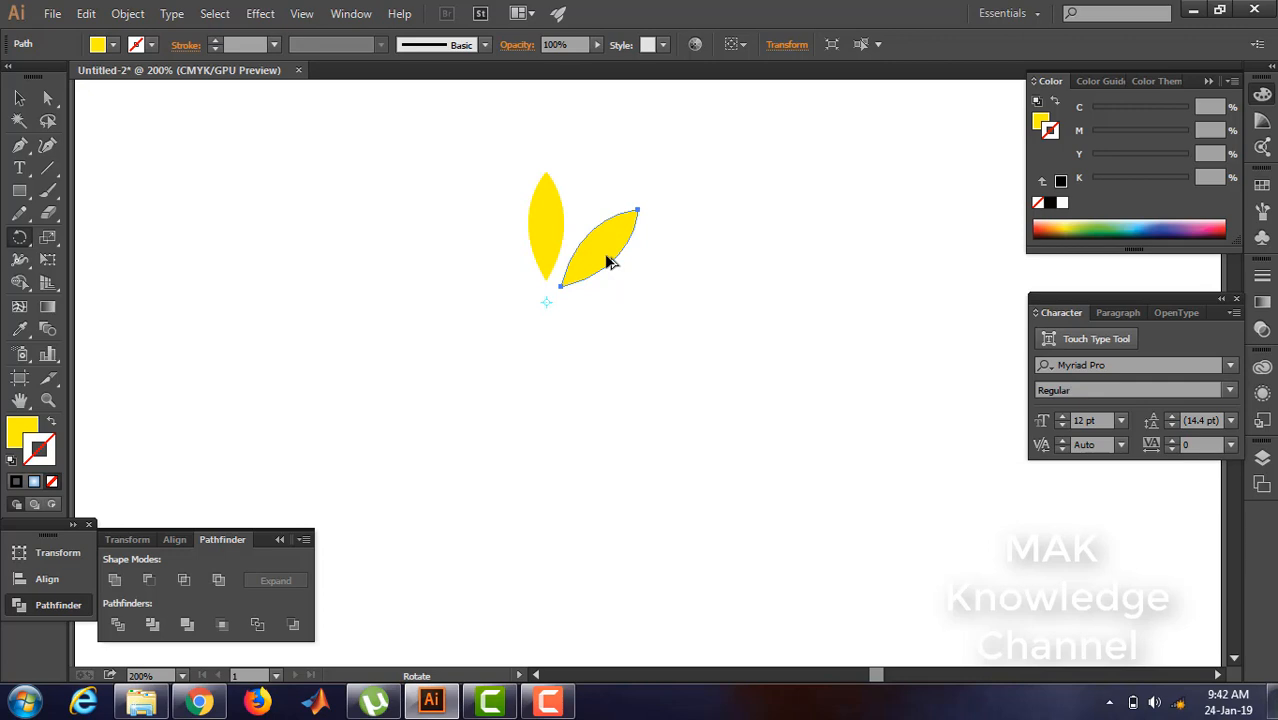
key(ctrl+d)
key(ctrl+d)
key(ctrl+d)
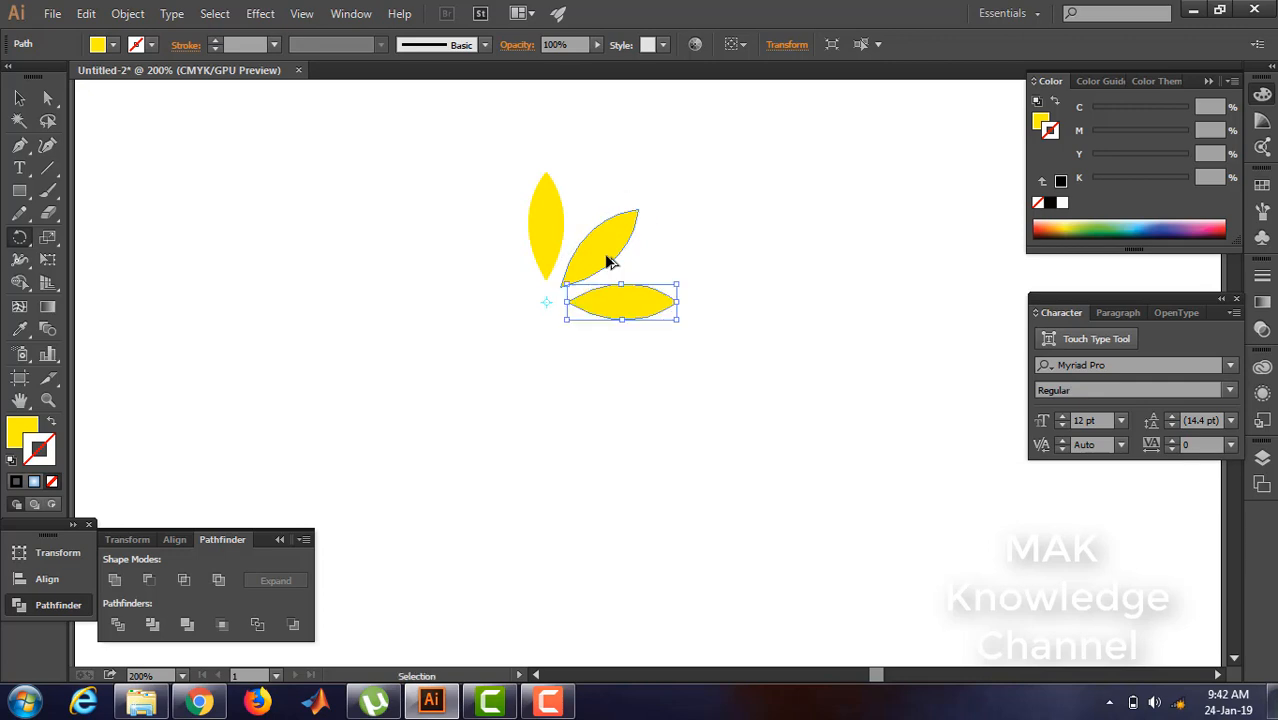
key(ctrl+d)
key(ctrl+d)
key(ctrl+d)
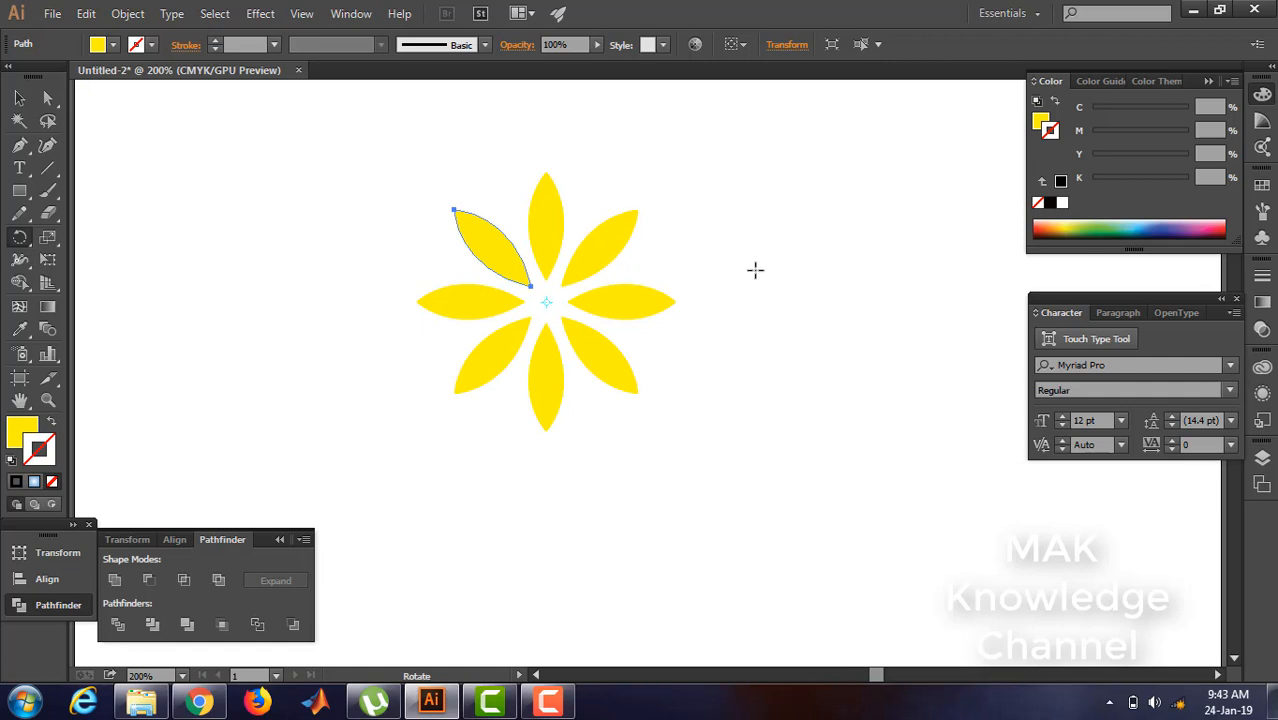
- Select all eight petals and group them into one flower
click(318, 247)
key(v)
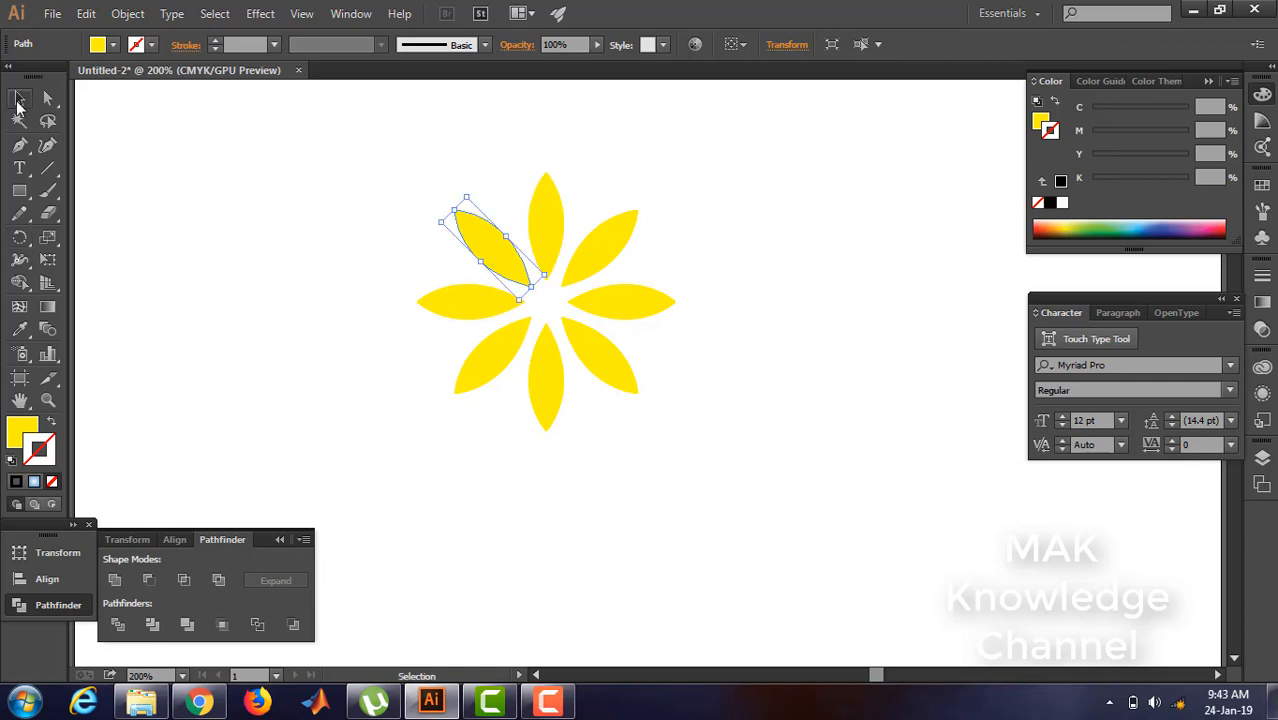
click(384, 233)
drag(386, 166, 721, 464)
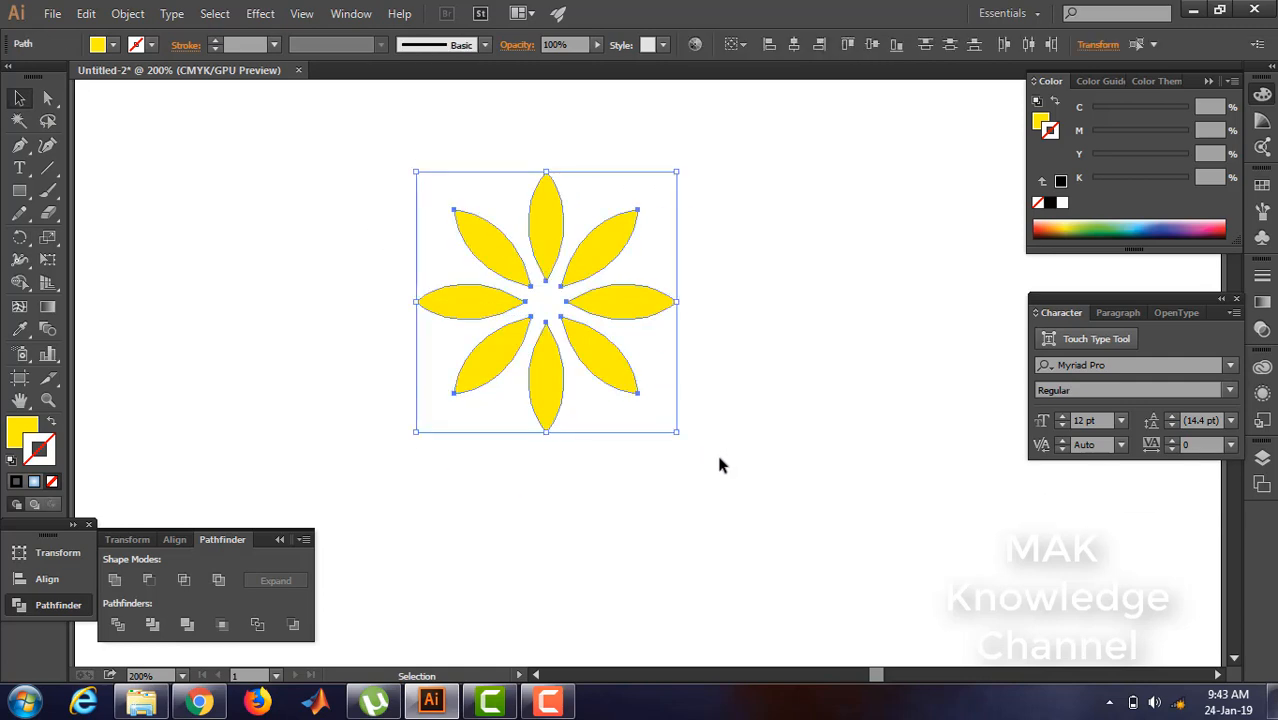
right_click(646, 337)
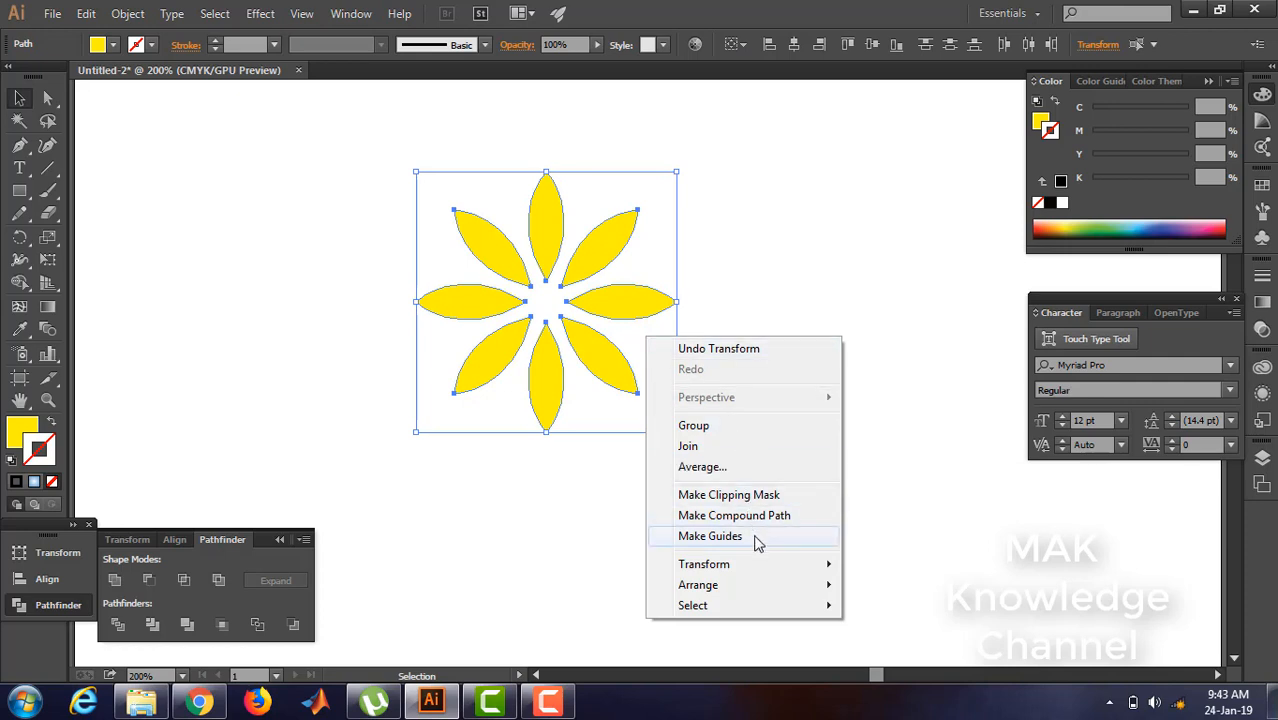
click(755, 440)
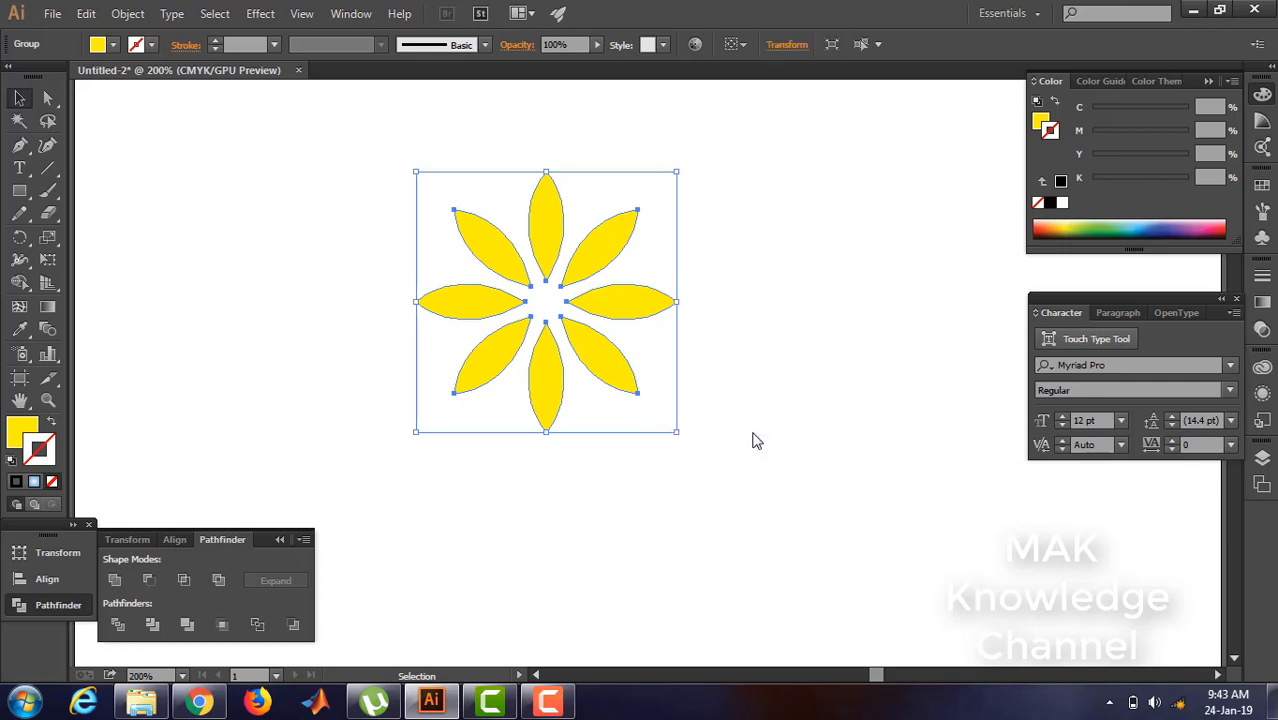
click(767, 252)
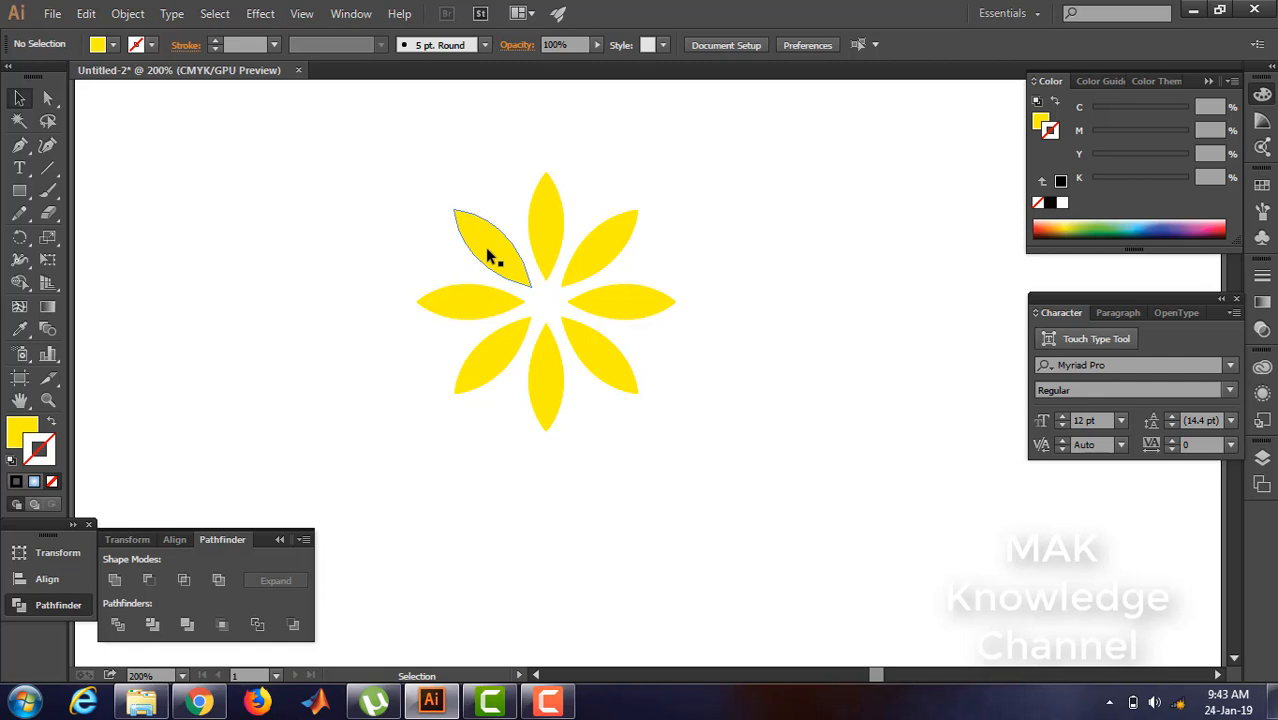
- Move the flower slightly left and duplicate it twice, with one copy to its right and another below, between the two
drag(485, 247, 422, 250)
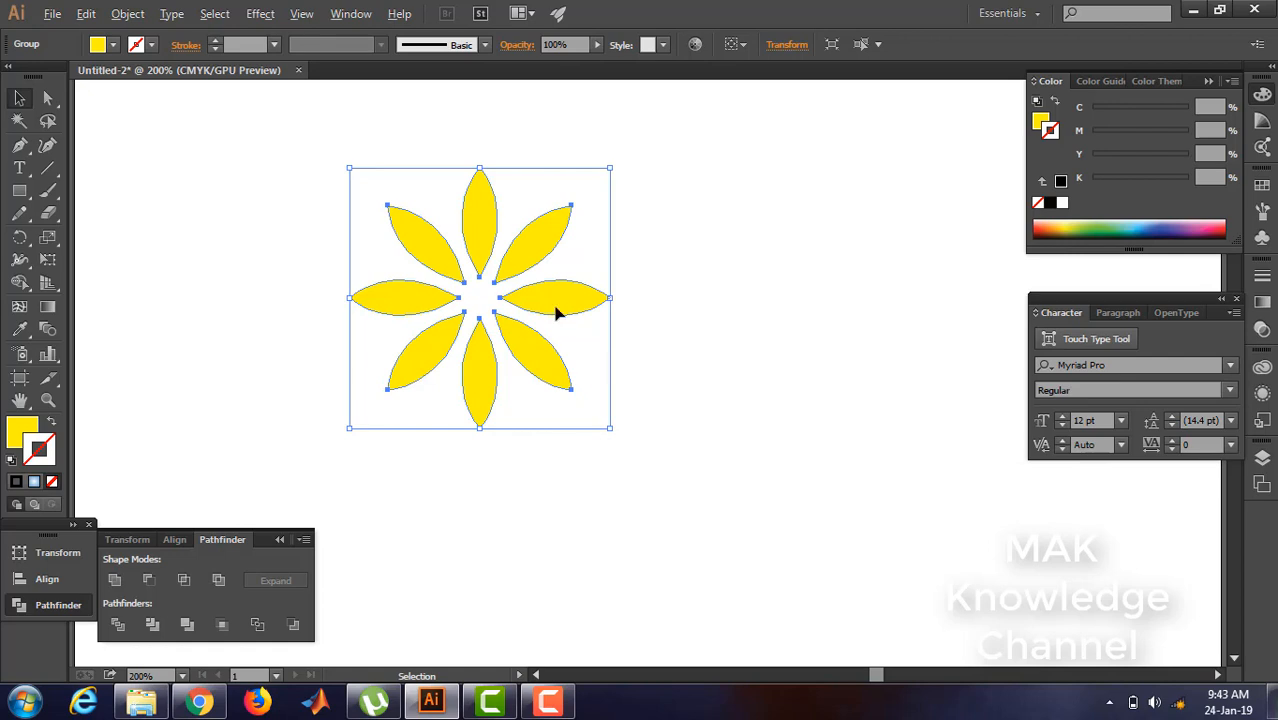
drag(556, 313, 873, 297)
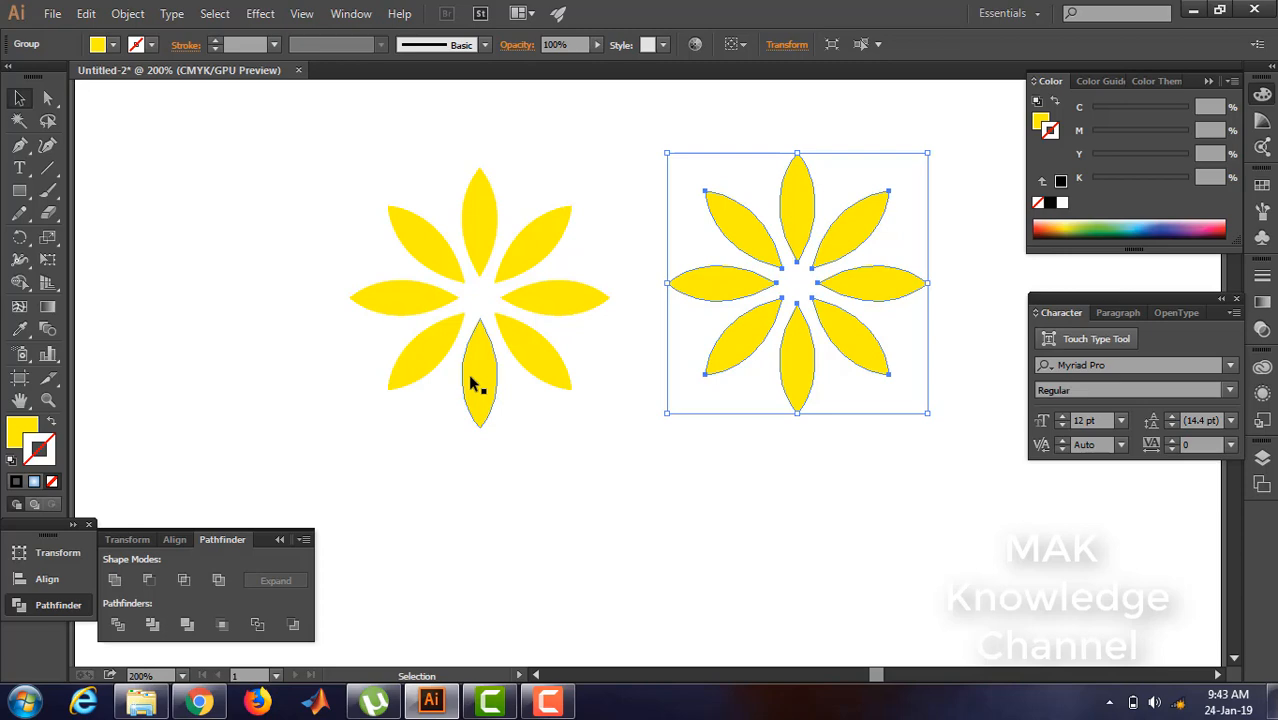
drag(762, 341, 609, 586)
click(404, 523)
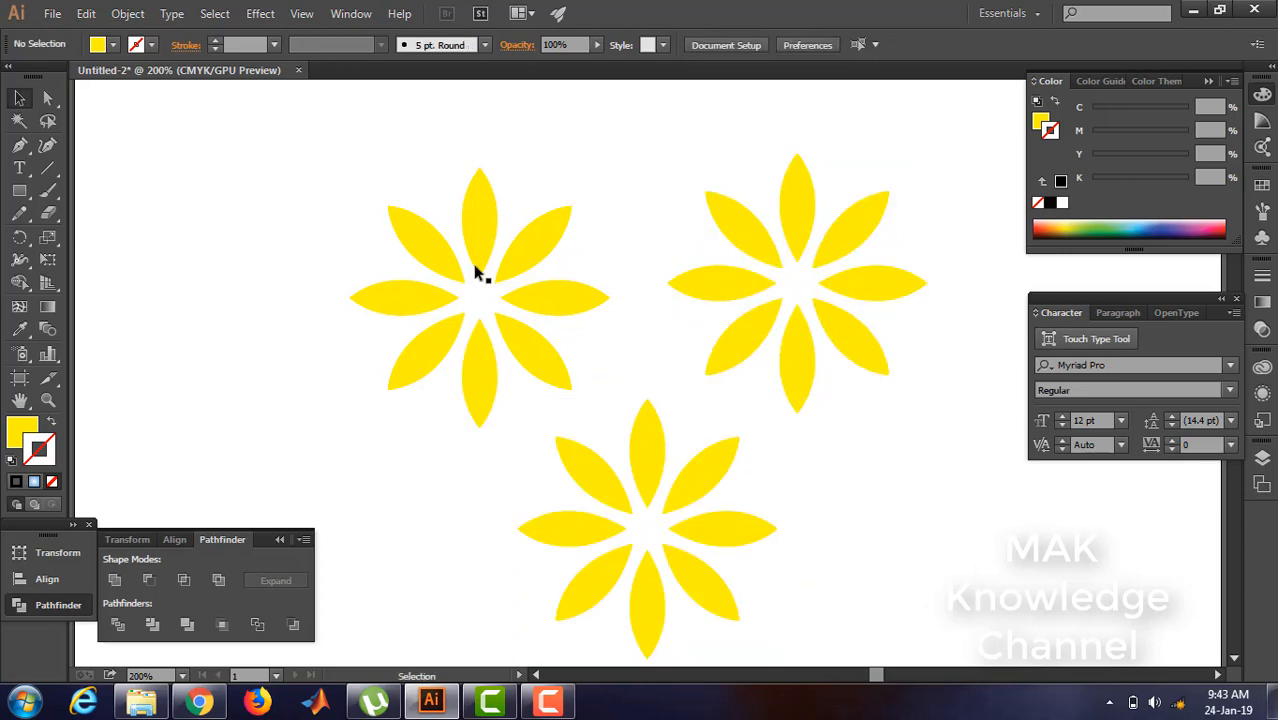
- Recolor the upper-left flower with a CMYK Red fill and no stroke
click(479, 271)
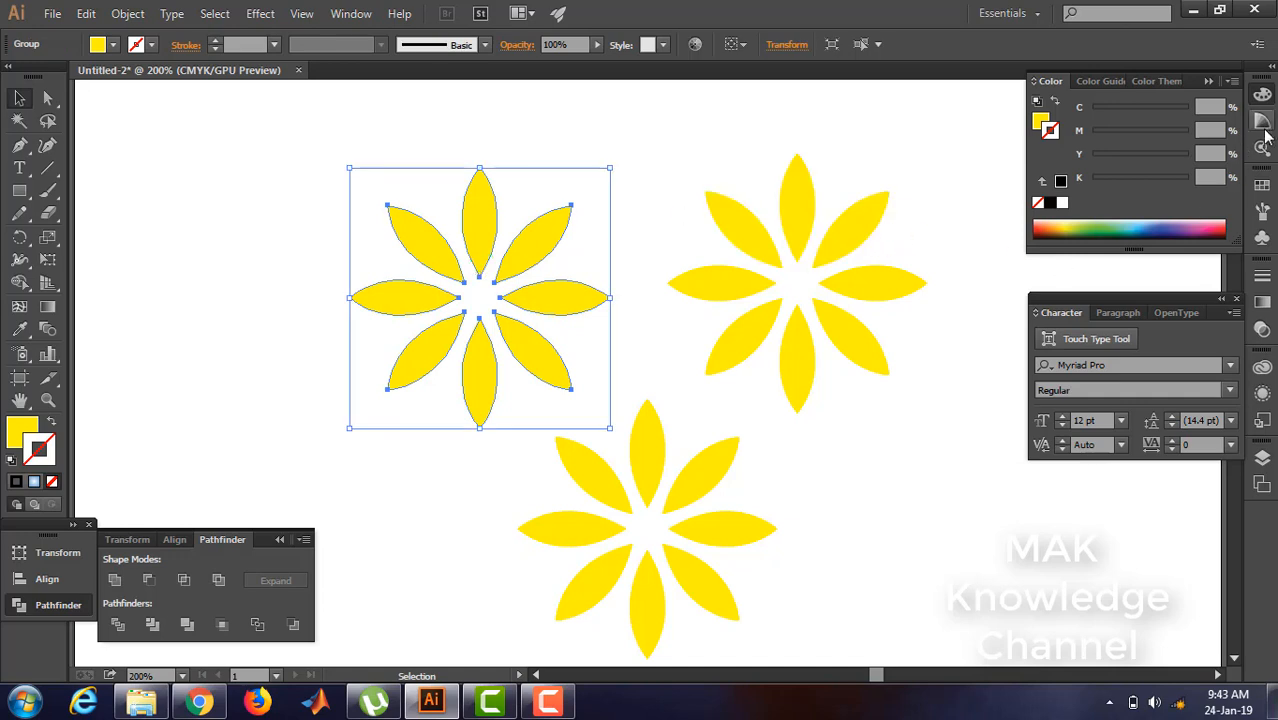
click(1262, 185)
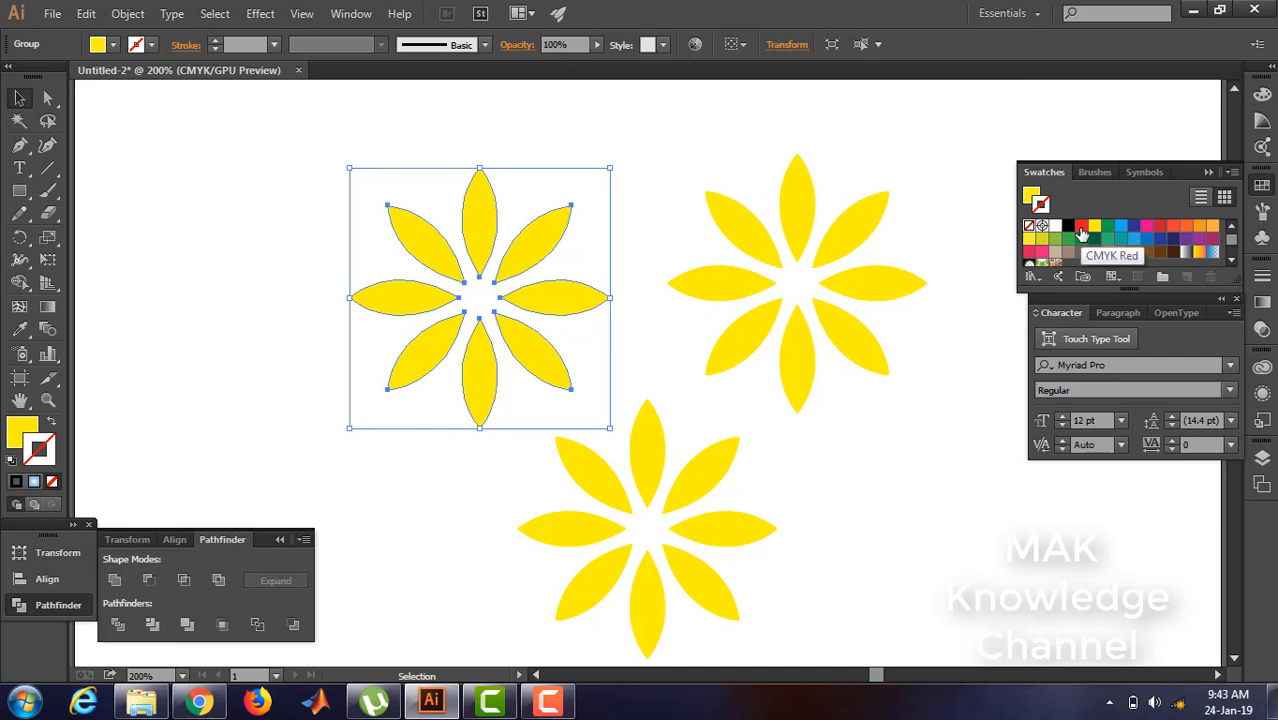
click(1081, 230)
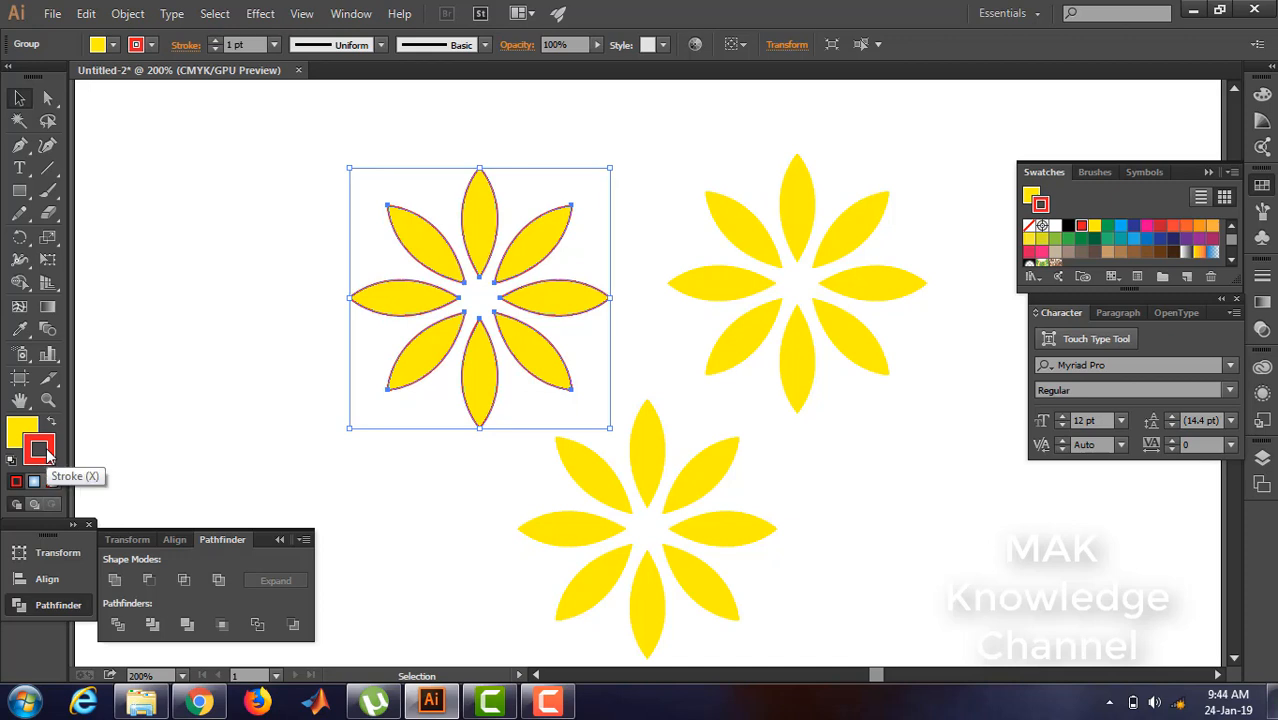
click(53, 481)
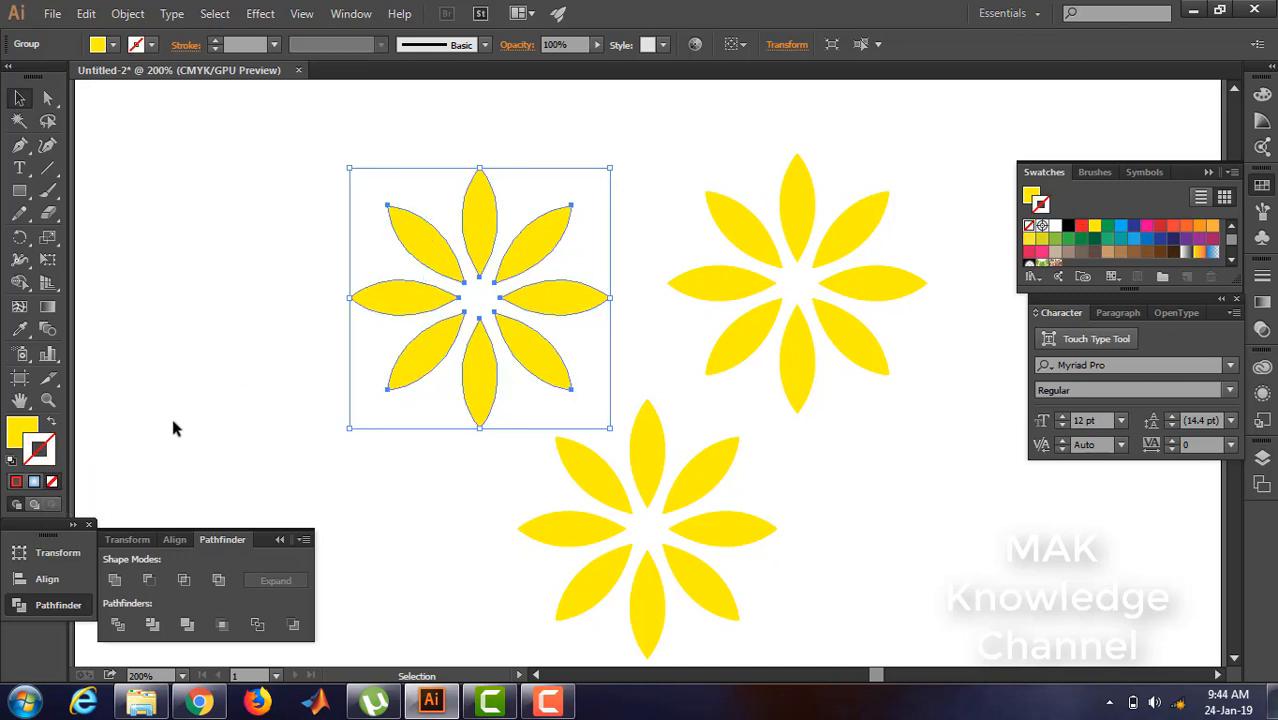
click(22, 434)
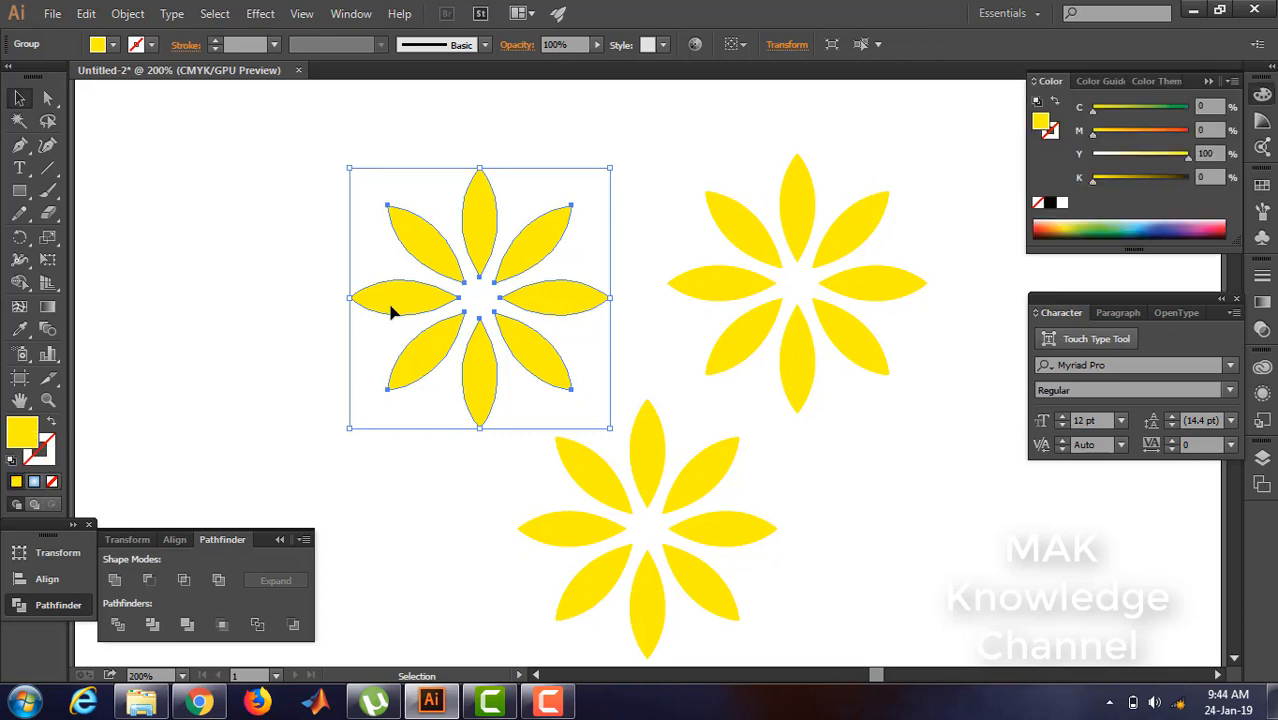
click(1262, 185)
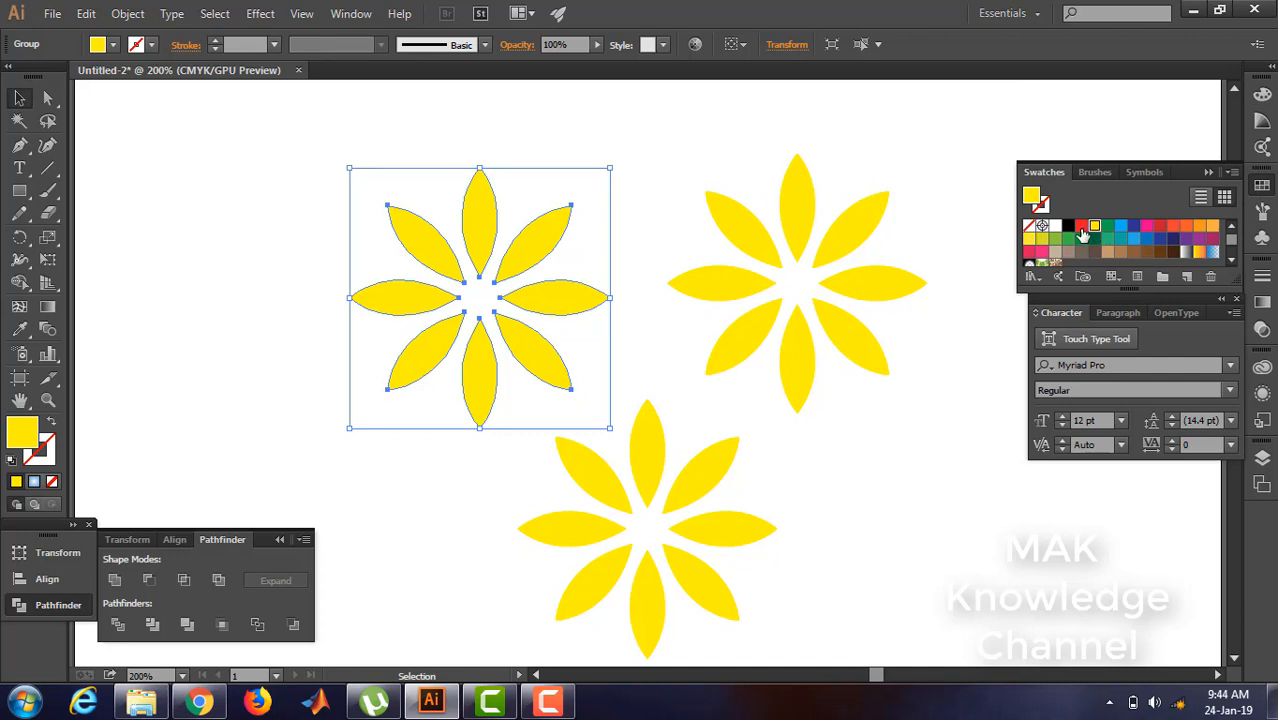
click(1081, 226)
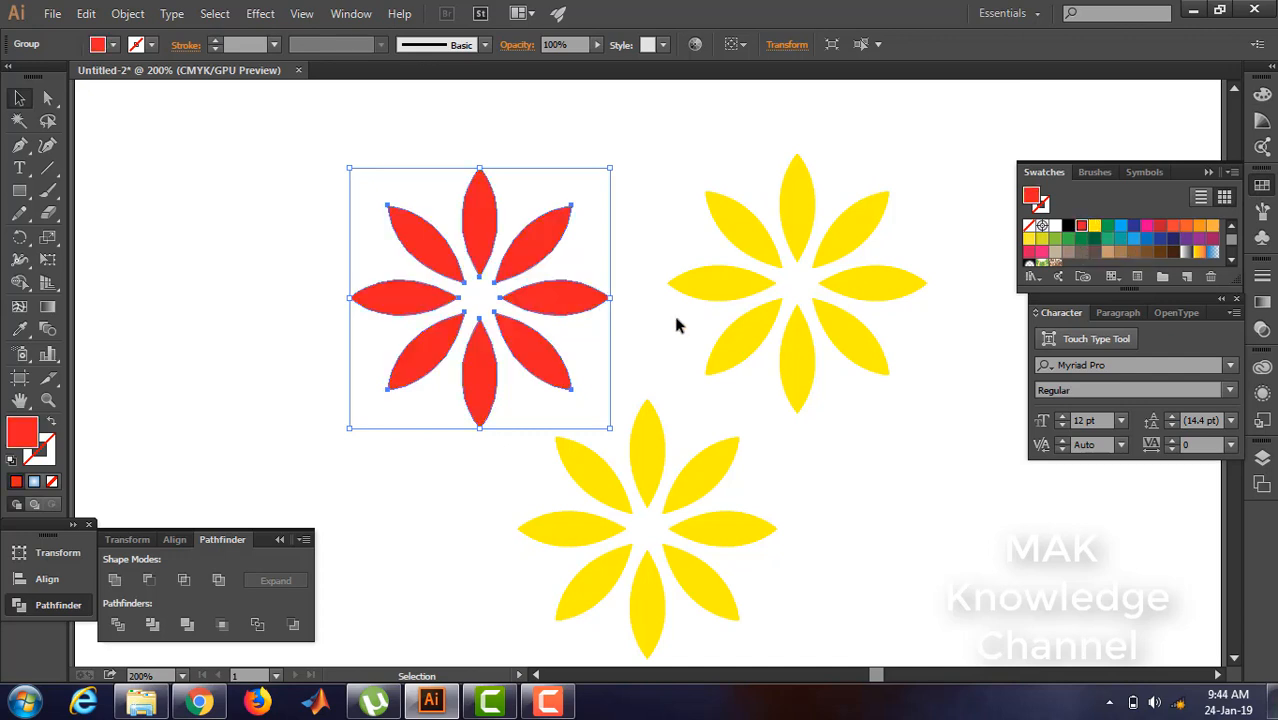
- Fill the lower flower with a light green swatch, replace it with the darker medium green, and deselect the flower
click(720, 481)
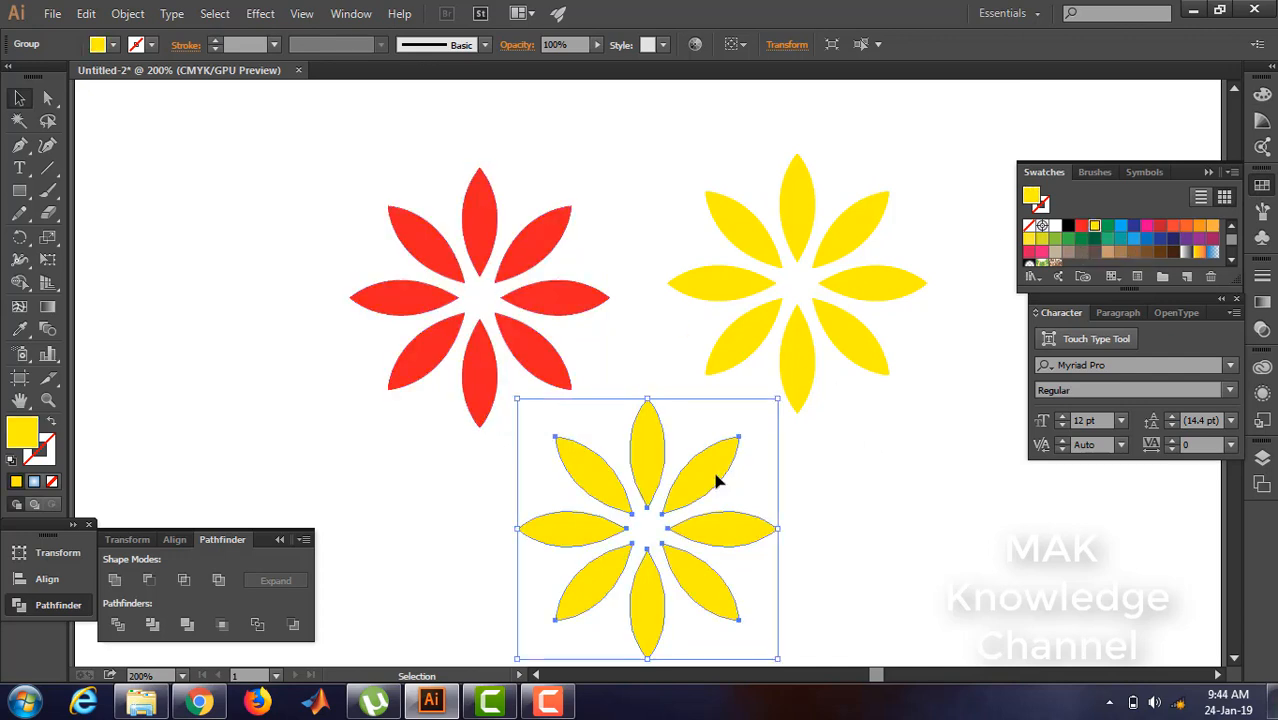
click(1056, 240)
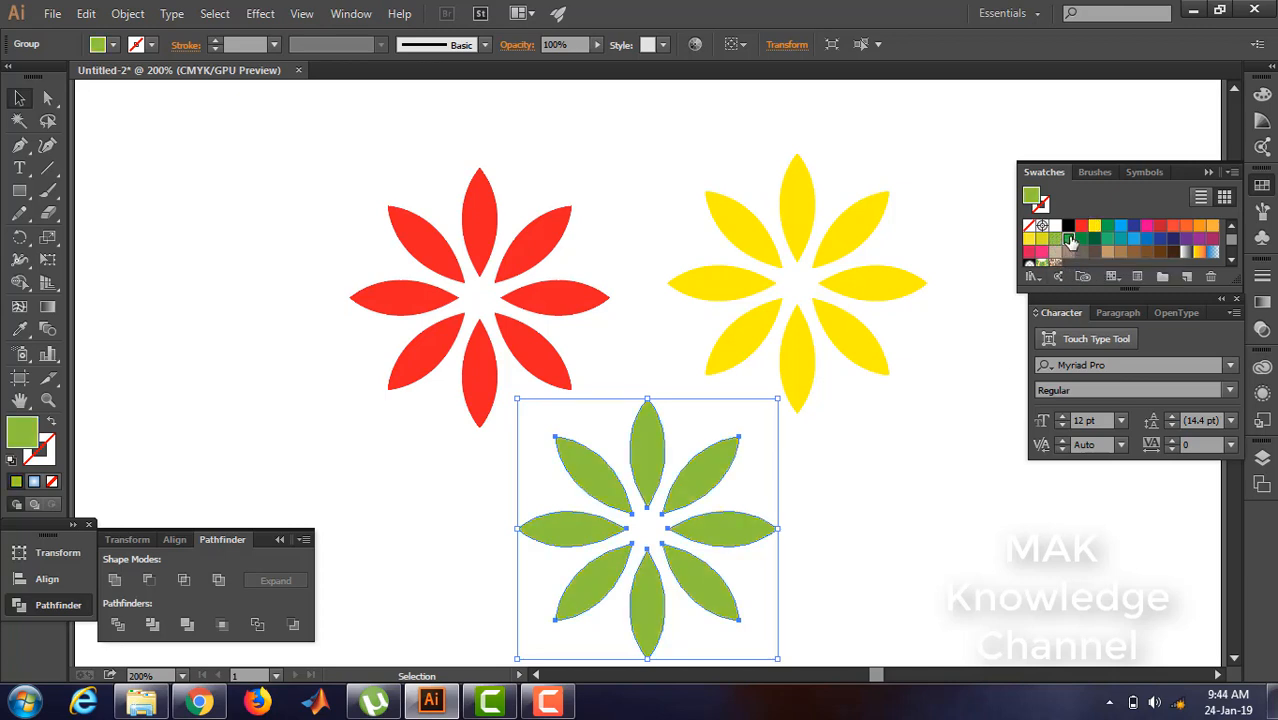
click(1069, 239)
click(893, 484)
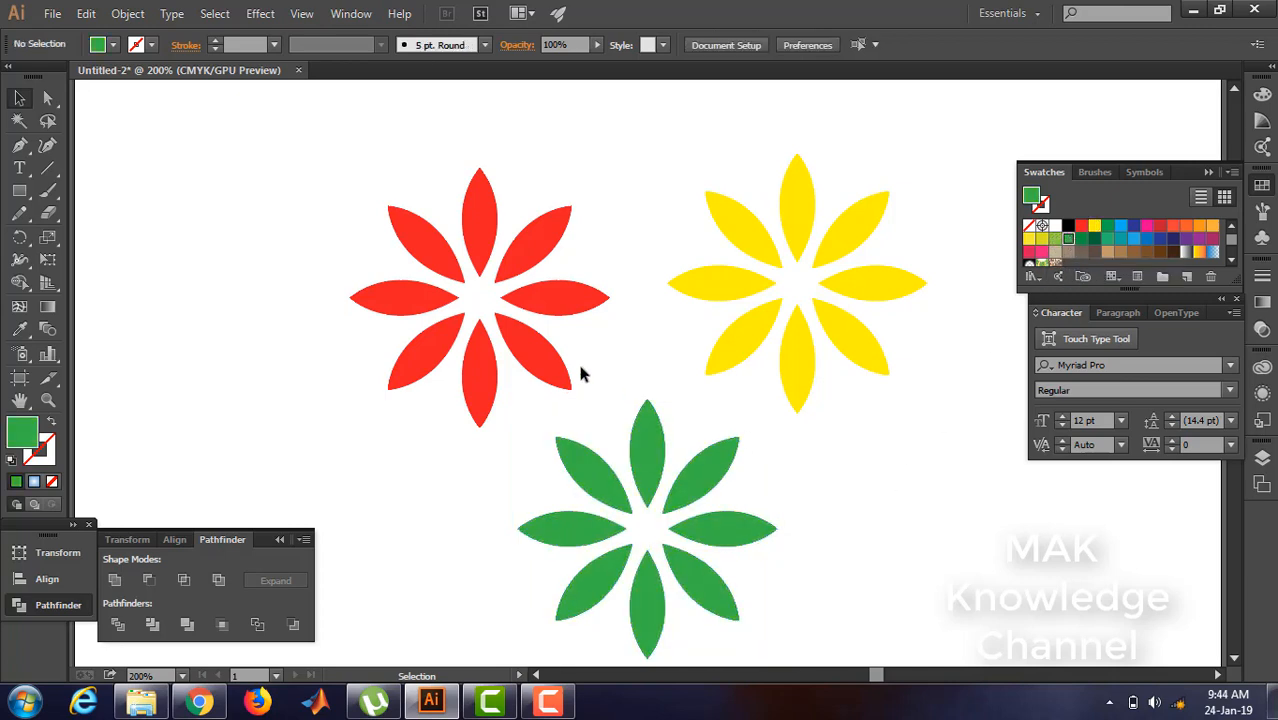
- Move the red flower slightly right and up toward the yellow one, and the green flower slightly up and right between them
click(552, 287)
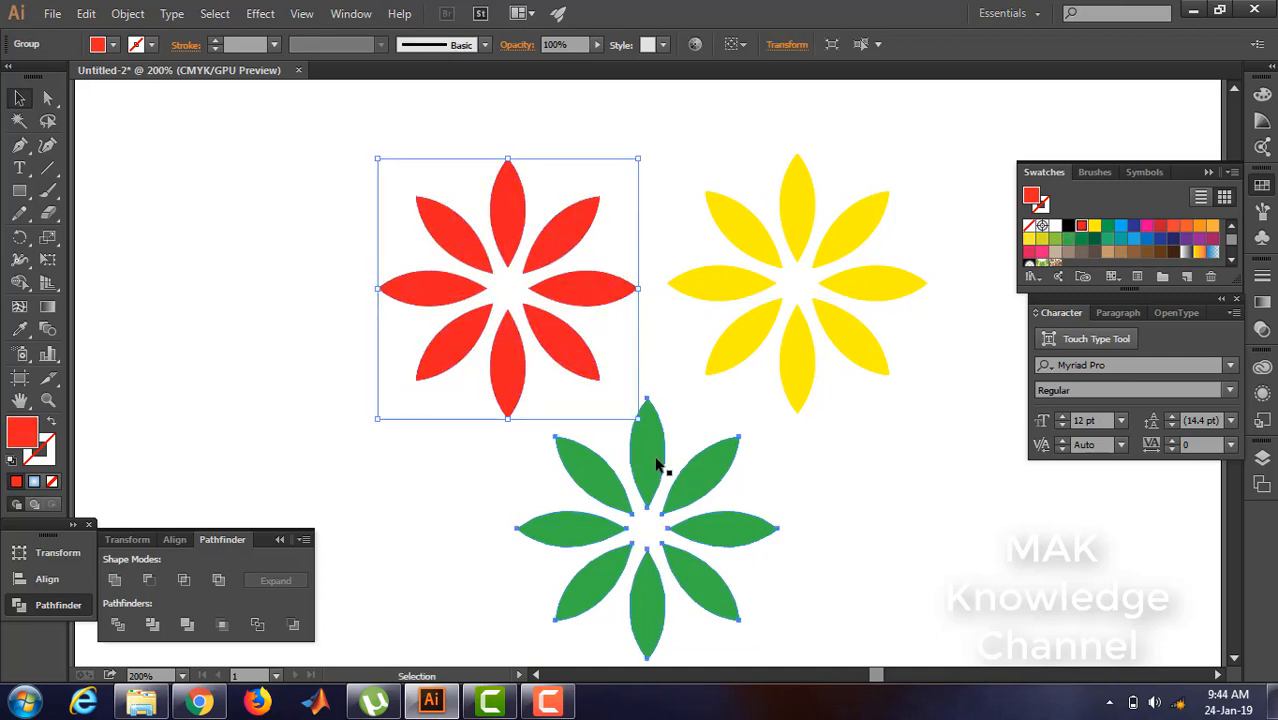
drag(660, 462, 675, 440)
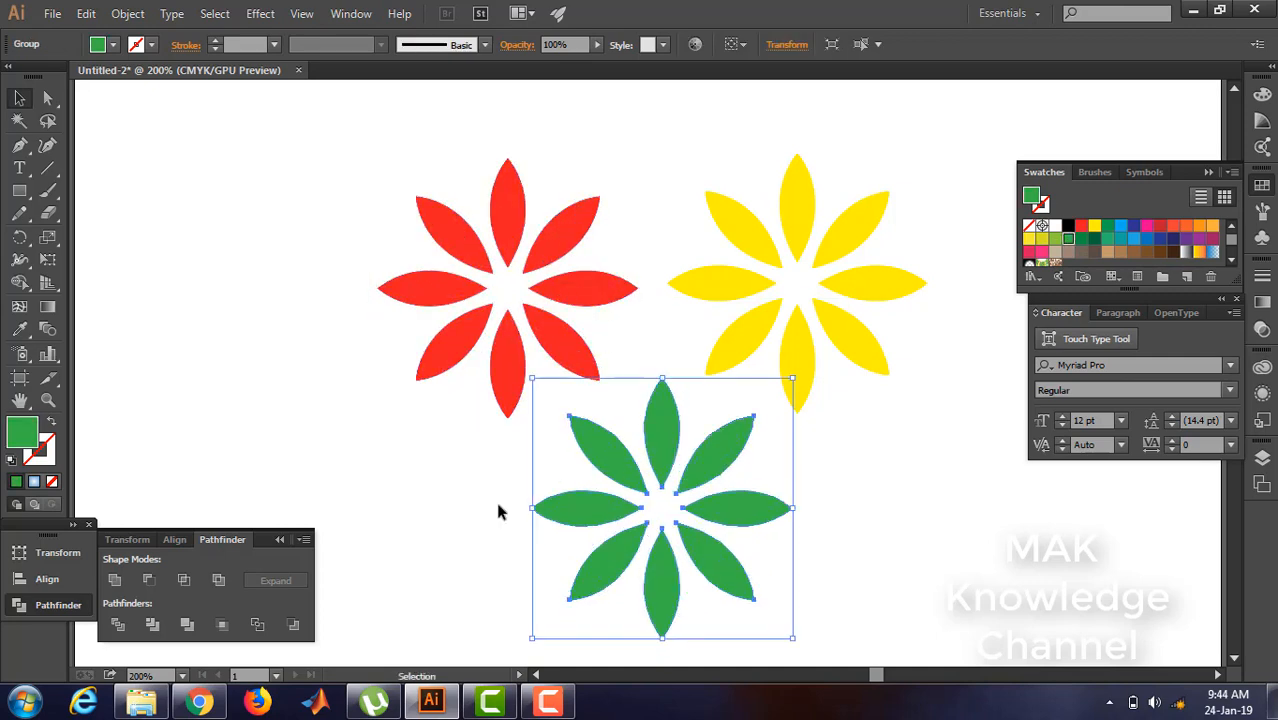